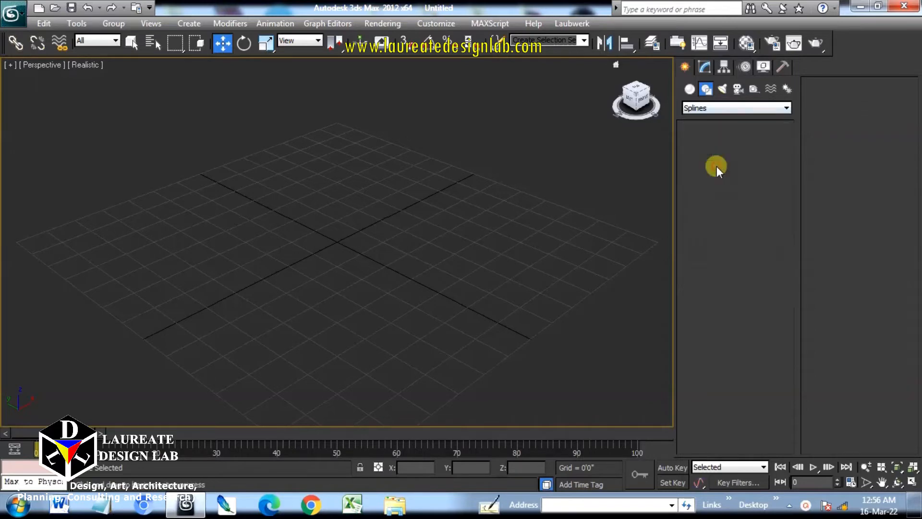
Step: Draw a closed, lobed freeform outline with the Line tool, using Smooth for both the initial and drag vertex types
left_click(742, 356)
left_click(731, 396)
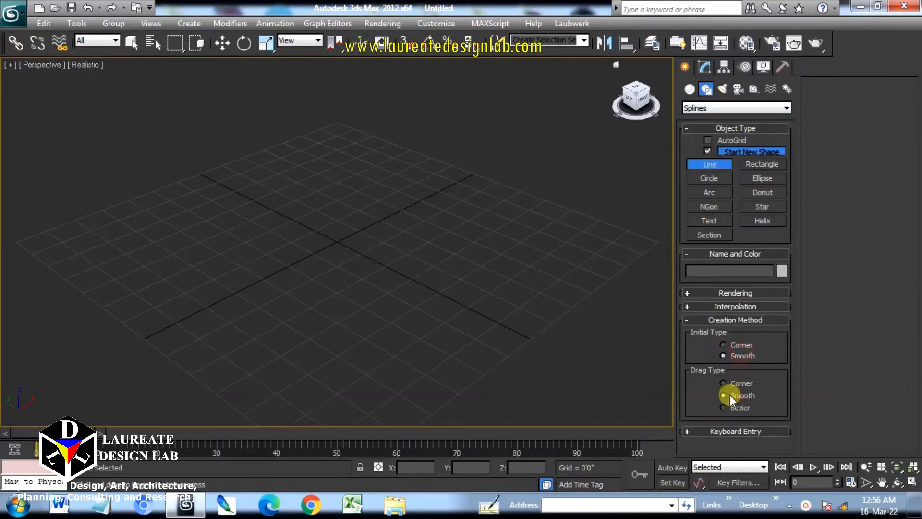
scroll(351, 311, "down", 2)
left_click(218, 274)
left_click(162, 280)
left_click(159, 257)
left_click(174, 242)
left_click(203, 238)
left_click(225, 243)
left_click(257, 236)
left_click(267, 223)
left_click(272, 204)
left_click(274, 179)
left_click(287, 157)
left_click(305, 139)
left_click(327, 139)
left_click(341, 149)
left_click(344, 169)
left_click(345, 207)
left_click(360, 200)
left_click(374, 182)
left_click(390, 167)
left_click(415, 153)
left_click(439, 152)
left_click(488, 181)
left_click(499, 208)
left_click(506, 232)
left_click(504, 257)
left_click(489, 287)
left_click(463, 298)
left_click(433, 297)
left_click(382, 313)
left_click(386, 325)
left_click(394, 342)
left_click(397, 351)
left_click(403, 371)
left_click(394, 392)
left_click(377, 401)
left_click(352, 404)
left_click(333, 393)
left_click(313, 376)
left_click(296, 339)
left_click(290, 325)
left_click(286, 309)
left_click(280, 297)
left_click(273, 285)
left_click(258, 265)
left_click(241, 264)
left_click(231, 266)
left_click(218, 274)
left_click(429, 287)
Step: Edit the outline's vertices in the top view and reposition the vertex on its lower-right curve
middle_click_drag(470, 238, 591, 204)
left_click(704, 68)
key("w")
key("t")
left_click(842, 103)
middle_click_drag(354, 210, 370, 220)
scroll(401, 210, "up", 2)
middle_click_drag(419, 268, 521, 307)
left_click(534, 263)
left_click(505, 292)
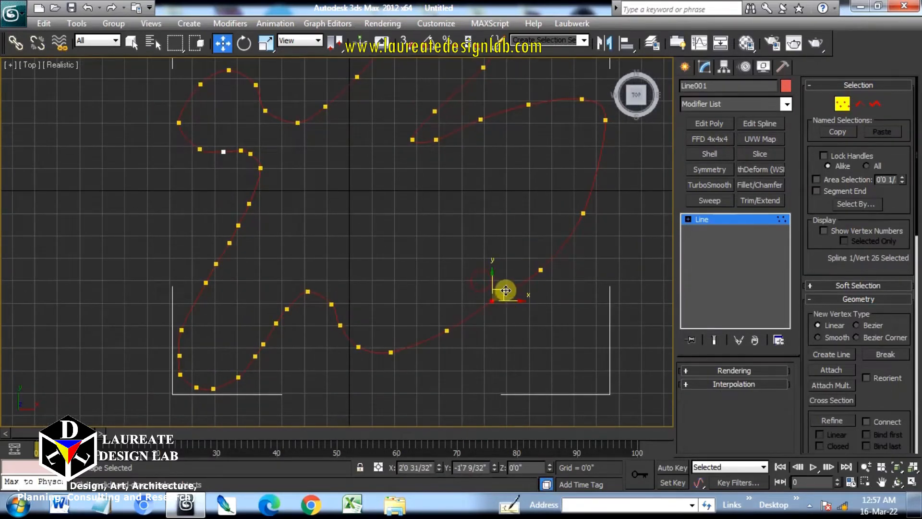
Step: Reposition vertices around the small upper-left lobe and the dip beside it to smooth the outline
scroll(393, 206, "up", 3)
left_click_drag(206, 201, 246, 242)
left_click_drag(247, 211, 233, 209)
middle_click_drag(318, 271, 272, 292)
scroll(272, 291, "up", 2)
left_click_drag(262, 258, 357, 268)
scroll(285, 345, "up", 3)
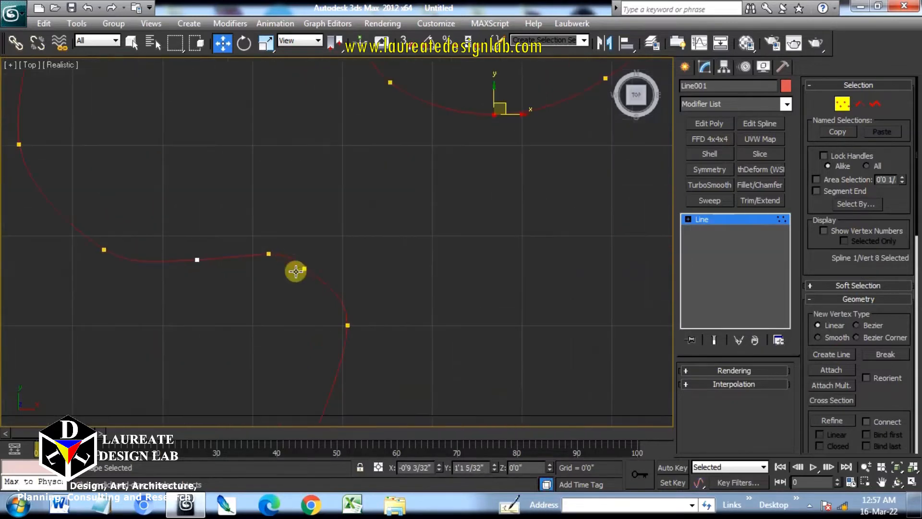
Step: Delete the surplus vertex on the bend below the upper-left lobe and move its neighbour to even out the curve
left_click(307, 269)
key("Delete")
left_click_drag(247, 246, 292, 254)
Step: Delete a surplus vertex on the outer side of the lower-left lobe and adjust a vertex of the outline
scroll(477, 294, "down", 8)
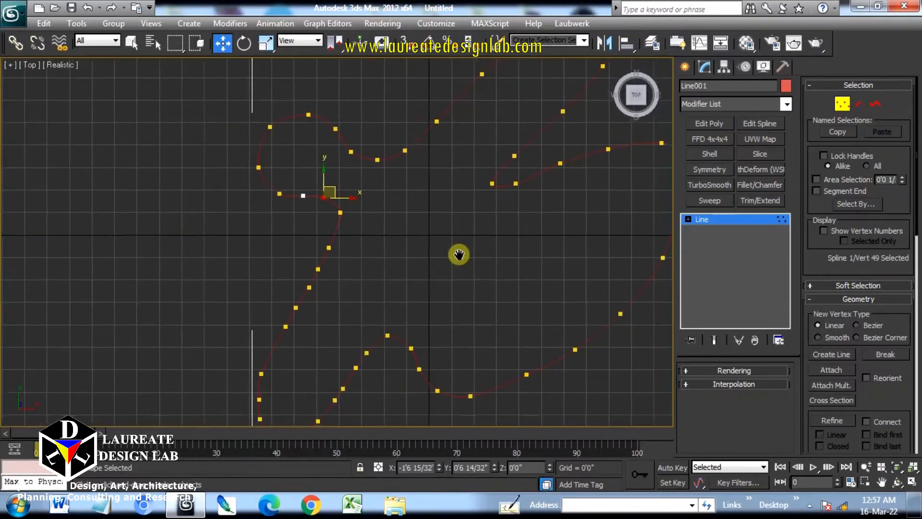
left_click_drag(249, 296, 265, 313)
key("Delete")
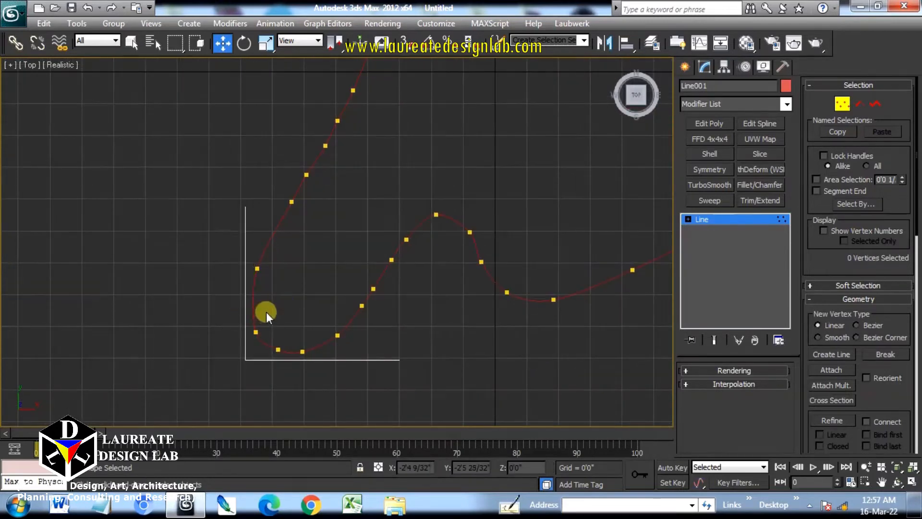
scroll(304, 288, "down", 3)
scroll(348, 292, "up", 3)
left_click_drag(381, 199, 403, 206)
Step: Reposition vertices in the notch between the two right-hand lobes and near the tips of both lobes
scroll(430, 241, "down", 2)
middle_click_drag(527, 107, 416, 298)
scroll(417, 298, "up", 2)
left_click_drag(378, 235, 418, 230)
scroll(578, 235, "down", 3)
middle_click_drag(578, 237, 542, 254)
scroll(541, 254, "up", 2)
left_click_drag(596, 236, 621, 254)
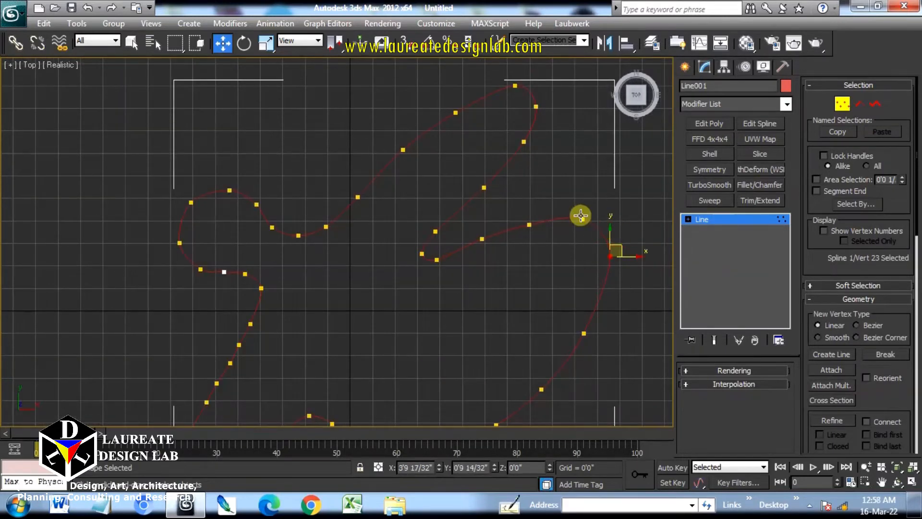
middle_click_drag(505, 116, 502, 210)
scroll(502, 211, "up", 2)
left_click_drag(416, 188, 446, 190)
Step: Thin out the vertices along the sloping left edge and reposition the remaining ones for a smoother curve
middle_click_drag(385, 267, 502, 210)
middle_click_drag(237, 366, 292, 311)
middle_click_drag(335, 351, 389, 197)
scroll(361, 235, "up", 2)
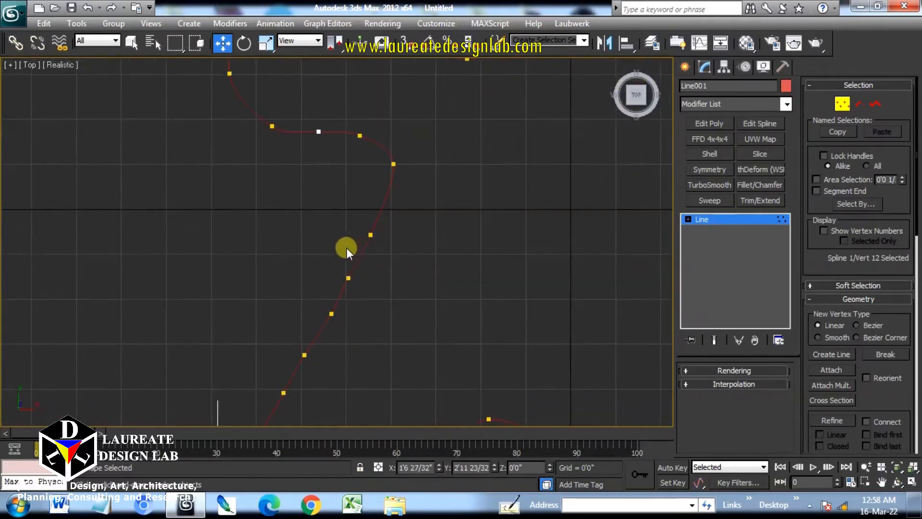
left_click(361, 292)
middle_click_drag(324, 350, 309, 240)
left_click(339, 230)
left_click_drag(344, 216, 346, 213)
mouse_move(305, 254)
left_mouse_down()
mouse_move(337, 302)
mouse_move(318, 259)
left_mouse_up()
Step: Delete the surplus vertex at the bottom of the lower-left lobe and move the adjacent vertex to round it
scroll(401, 310, "down", 2)
middle_click_drag(401, 310, 366, 263)
scroll(310, 326, "up", 2)
left_click_drag(249, 363, 290, 381)
key("Delete")
left_click_drag(331, 339, 346, 356)
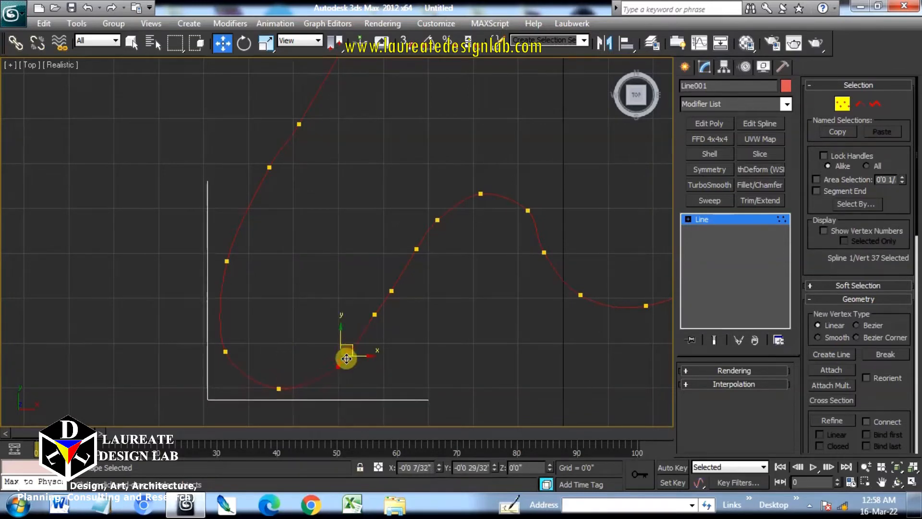
Step: Delete the surplus vertex on the inner rise of the lower-left lobe and shift the vertex above it
left_click_drag(368, 302, 389, 329)
key("Delete")
mouse_move(386, 286)
left_mouse_down()
mouse_move(397, 310)
mouse_move(398, 299)
left_mouse_up()
Step: Delete another surplus vertex just before the concave lower bend, adjust its neighbour, and finish vertex editing
scroll(439, 208, "up", 2)
middle_click_drag(441, 206, 408, 271)
left_click_drag(395, 287, 382, 356)
key("Delete")
left_click_drag(381, 323, 386, 304)
scroll(456, 288, "down", 2)
middle_click_drag(577, 306, 378, 290)
scroll(413, 274, "down", 3)
middle_click_drag(438, 269, 467, 319)
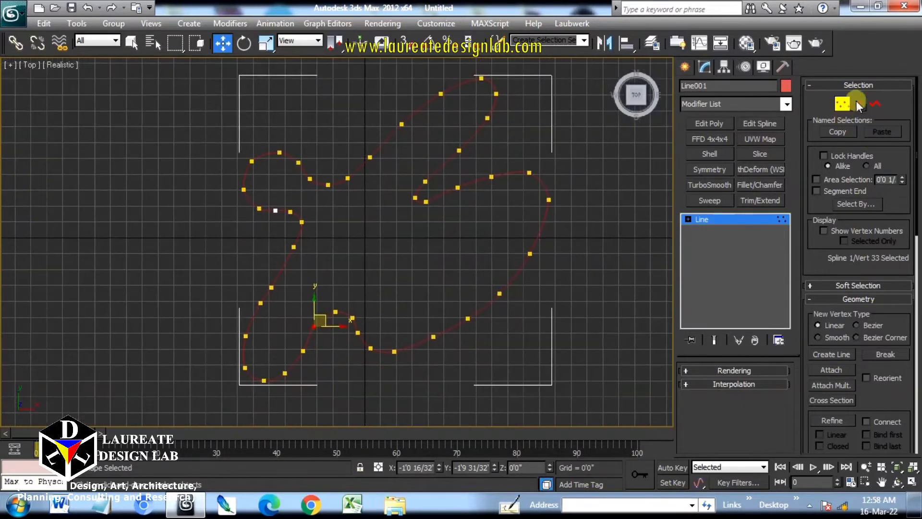
left_click(841, 106)
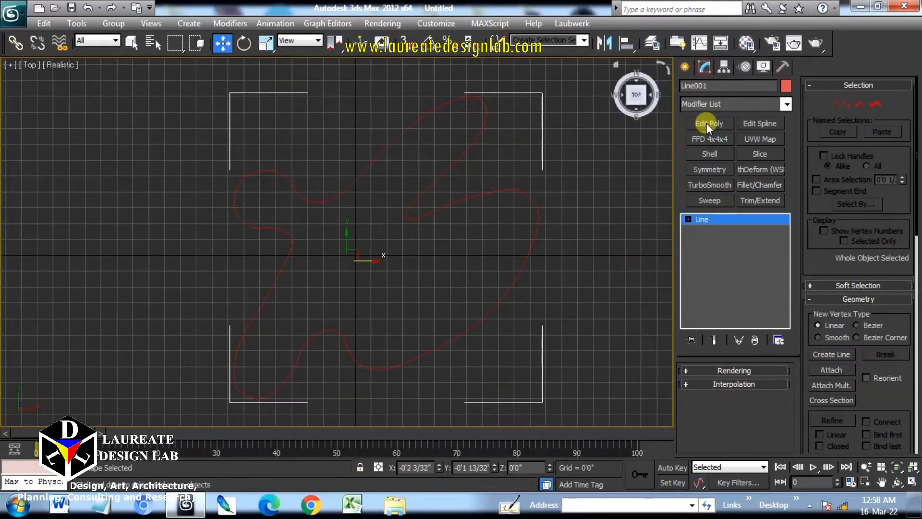
Step: Apply Edit Poly to the outline, select its single polygon, and show edged faces in an angled view
left_click(707, 123)
middle_click_drag(485, 261, 469, 282)
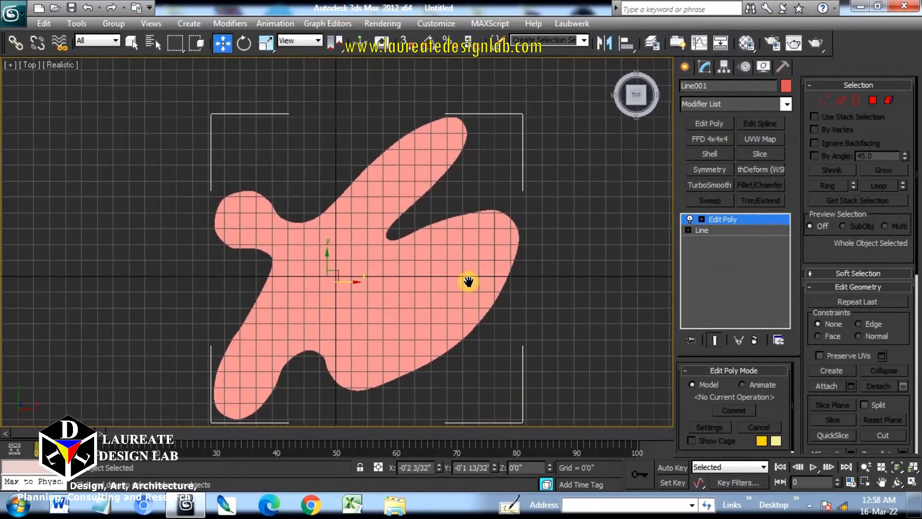
left_click(874, 100)
left_click(480, 248)
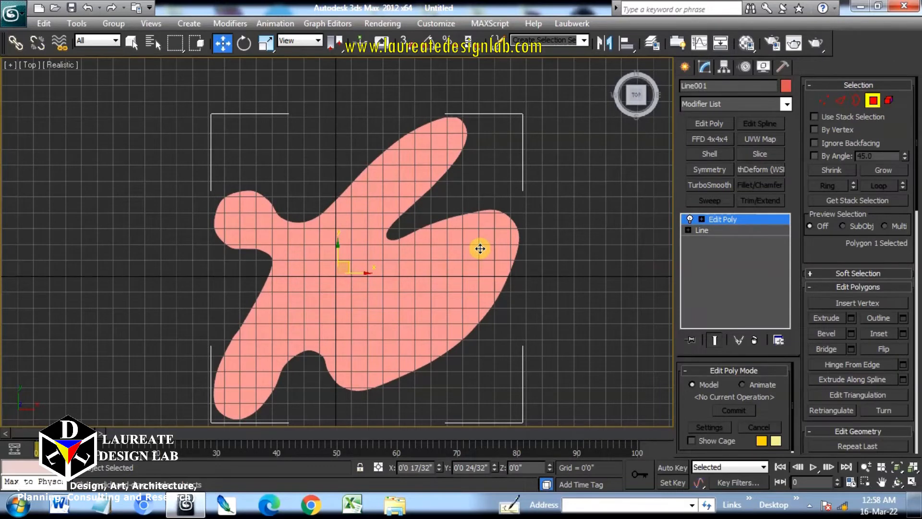
middle_click_drag(375, 309, 397, 243, "alt")
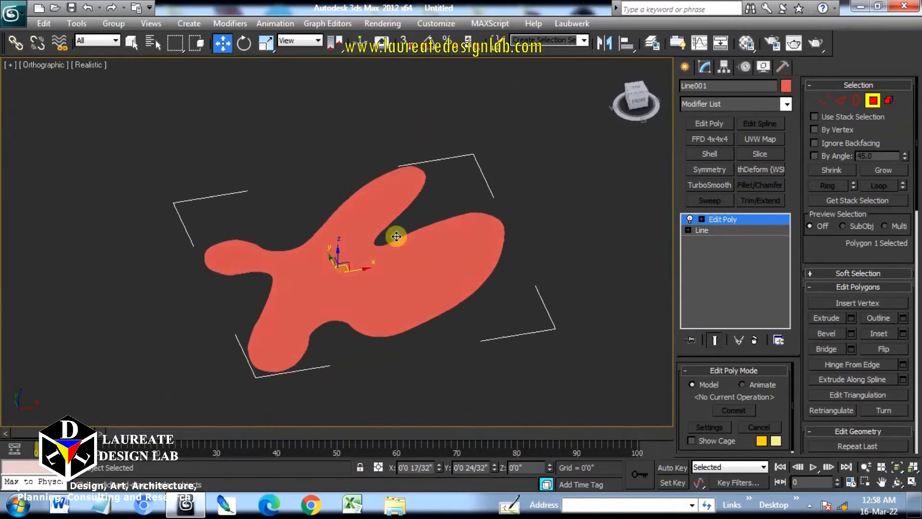
key("F4")
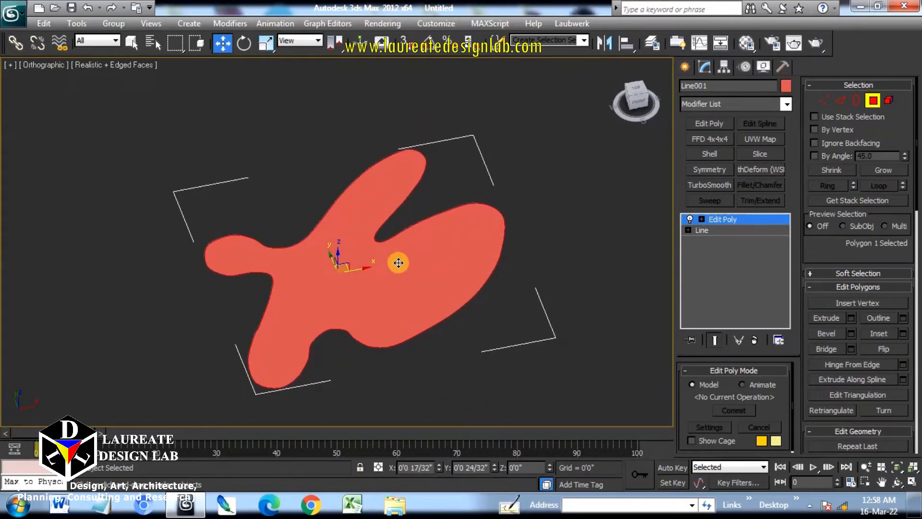
Step: Extrude the selected polygon upward by about 2 5/32 inches
left_click(851, 318)
left_click_drag(348, 268, 360, 267)
left_click(344, 288)
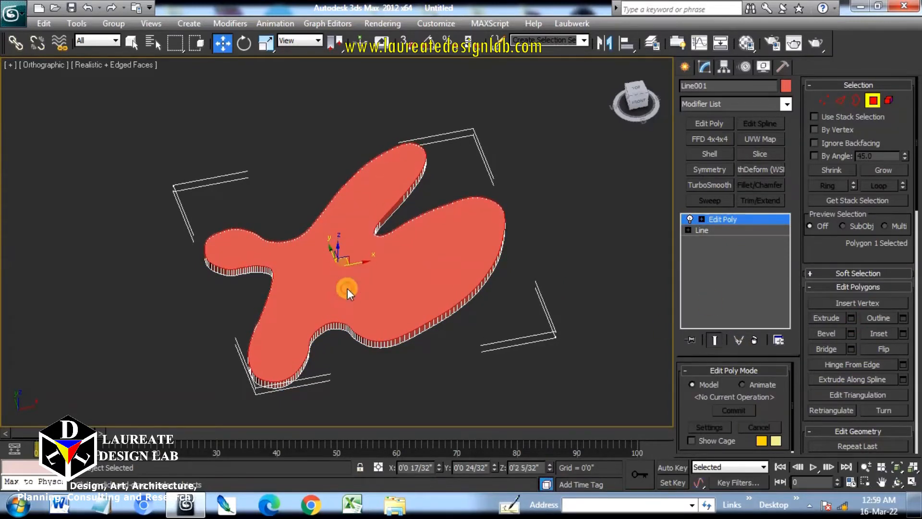
Step: Change the object's colour to light blue and turn on shading of the selected face
left_click(783, 88)
left_click(523, 324)
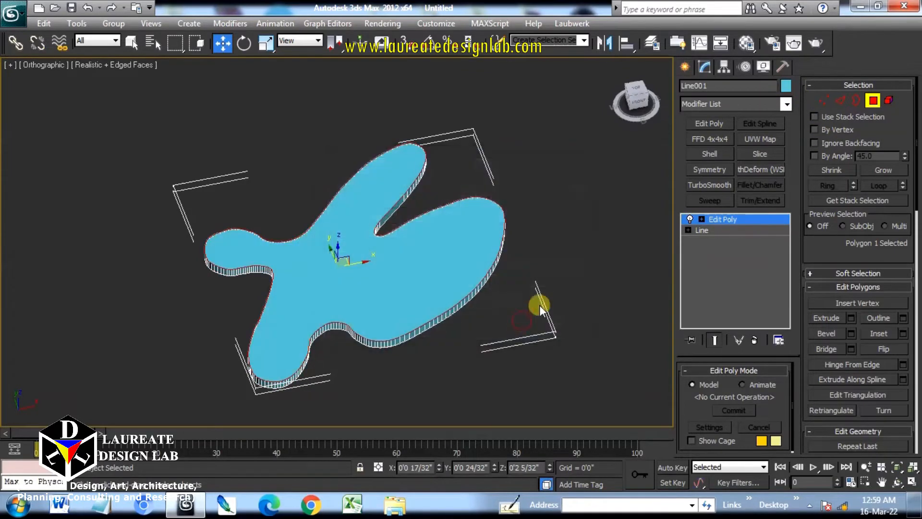
key("F2")
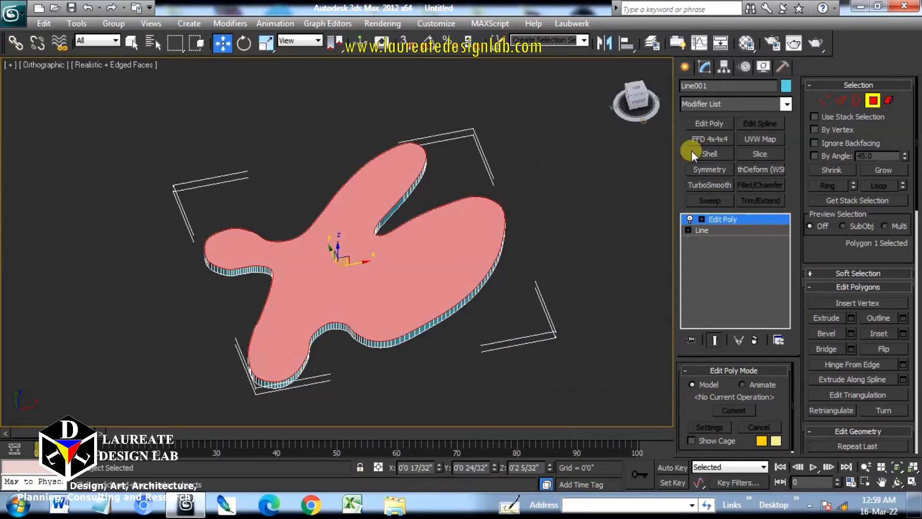
Step: Leave polygon editing and apply the HSDS modifier to the extruded shape
left_click(874, 100)
left_click(713, 104)
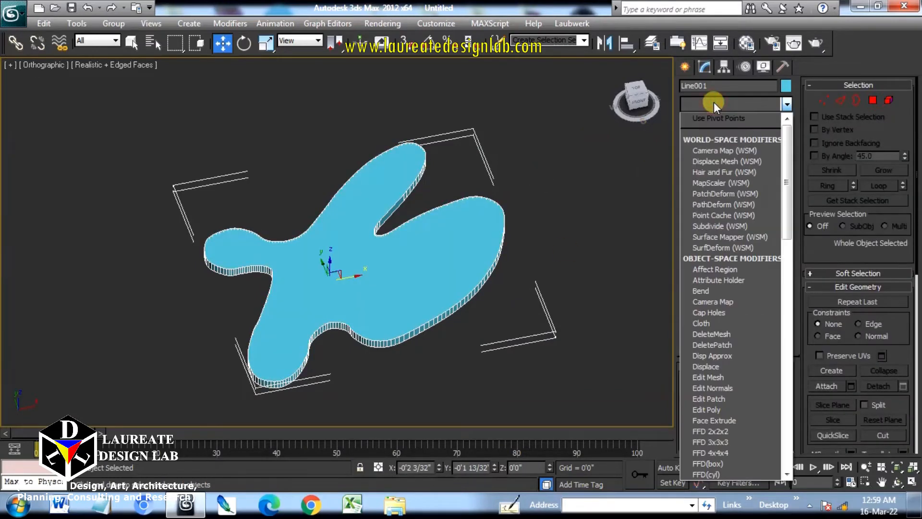
key("h")
key("h")
left_click(713, 116)
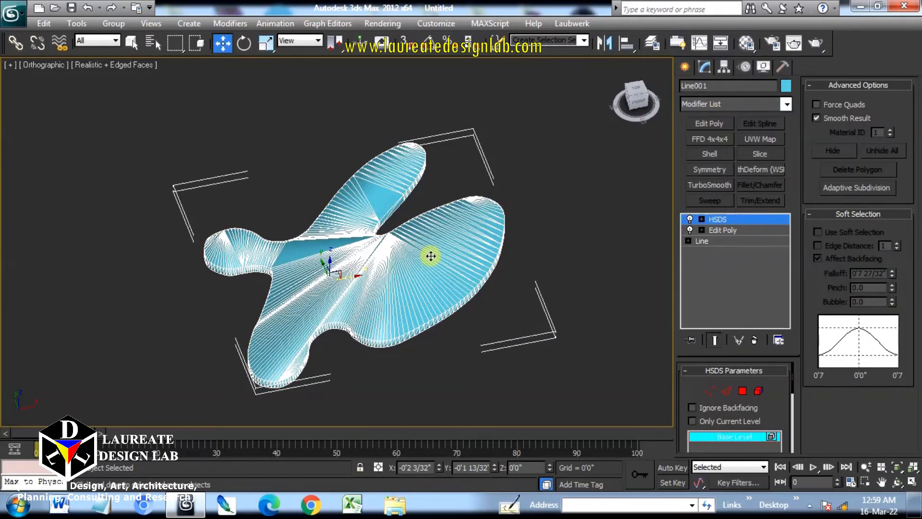
Step: Display the subdivided shape as a wireframe in the top view
scroll(431, 256, "up", 3)
key("t")
middle_click_drag(496, 257, 534, 279)
scroll(534, 279, "up", 1)
key("F3")
scroll(539, 278, "up", 2)
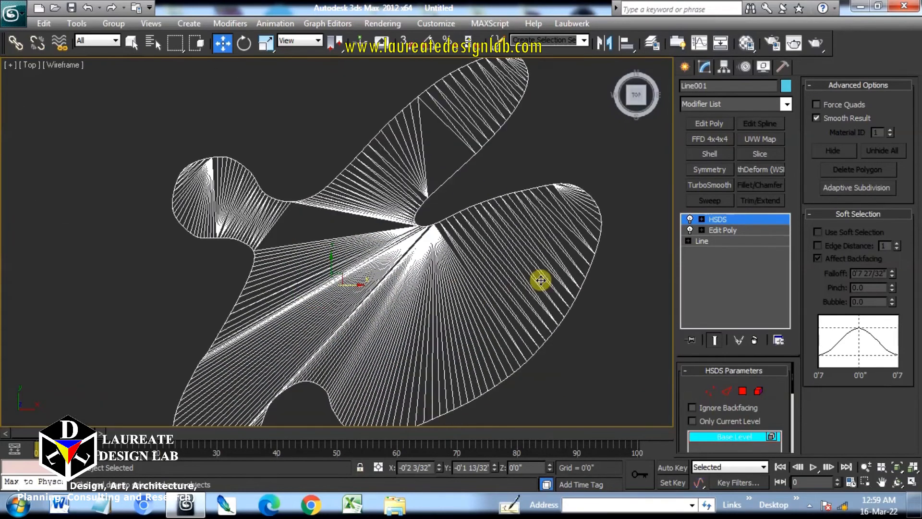
Step: Try to fence-select the fan of edges at the large right lobe's tip at the HSDS edge level
left_click(724, 392)
scroll(583, 221, "up", 2)
left_click_drag(173, 46, 175, 106)
scroll(588, 145, "up", 5)
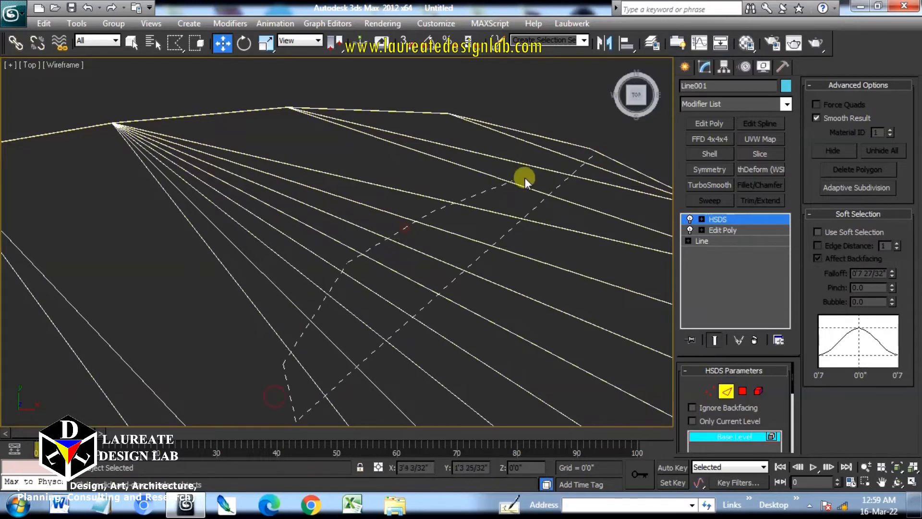
left_click(587, 160)
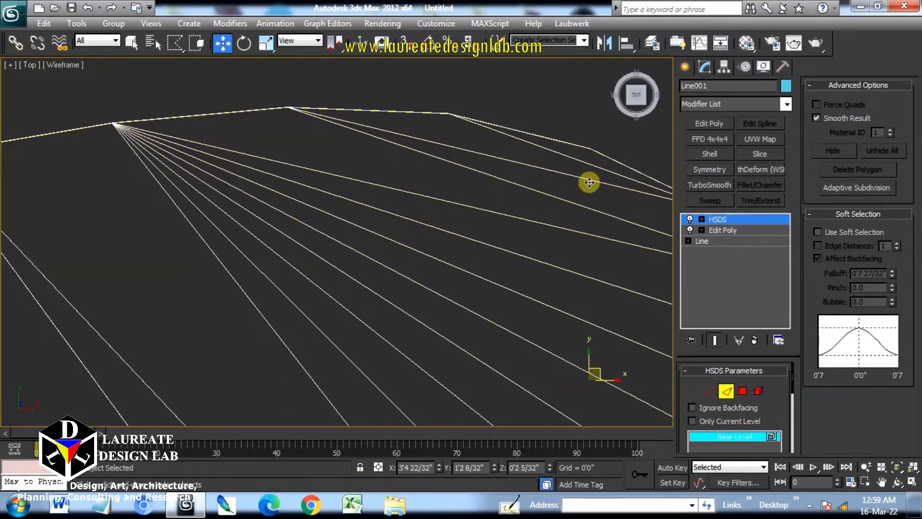
scroll(572, 185, "down", 3)
Step: Add an Edit Poly modifier above HSDS and switch to edge editing
left_click(707, 124)
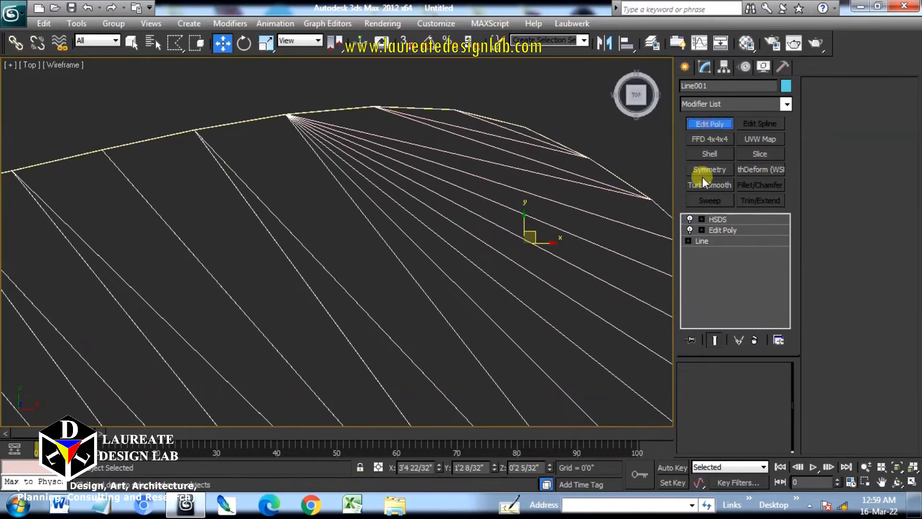
left_click(840, 100)
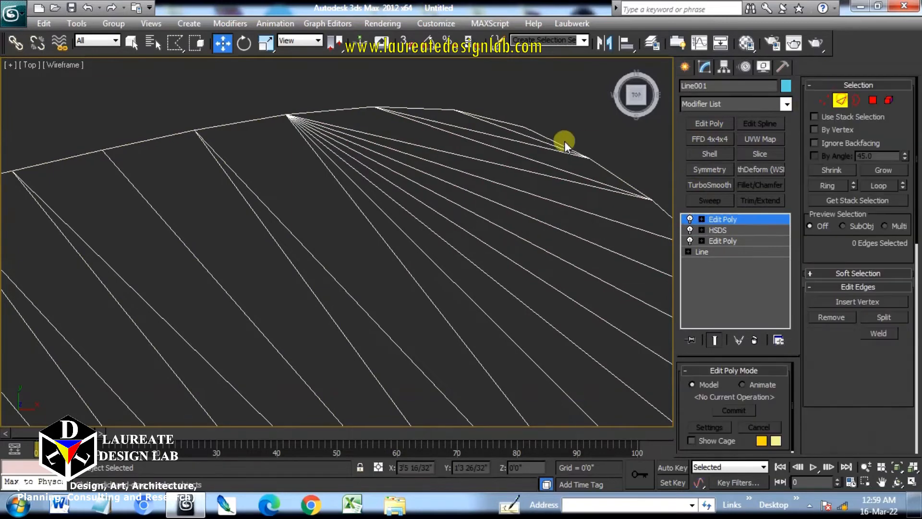
left_click(523, 131)
left_click_drag(523, 130, 523, 151)
key("ctrl+z")
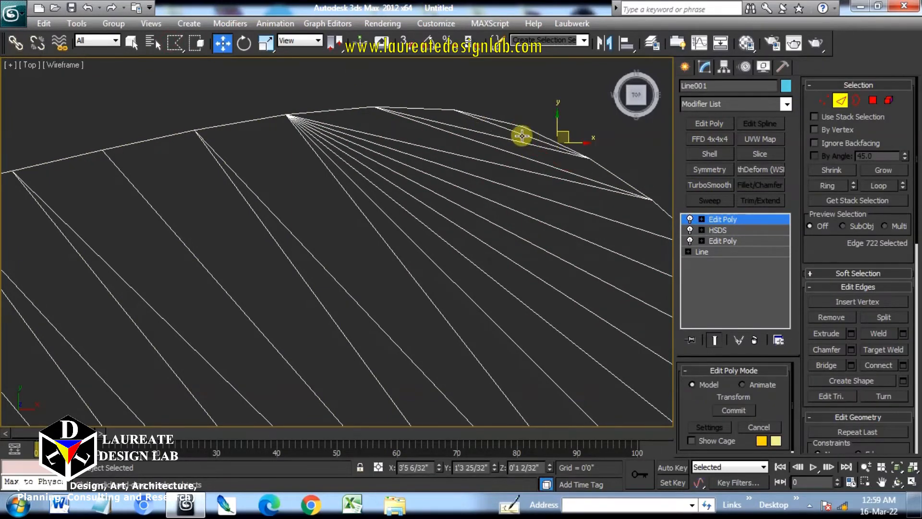
Step: Fence-select the fan of edges at the tip of the large right lobe
scroll(522, 135, "up", 3)
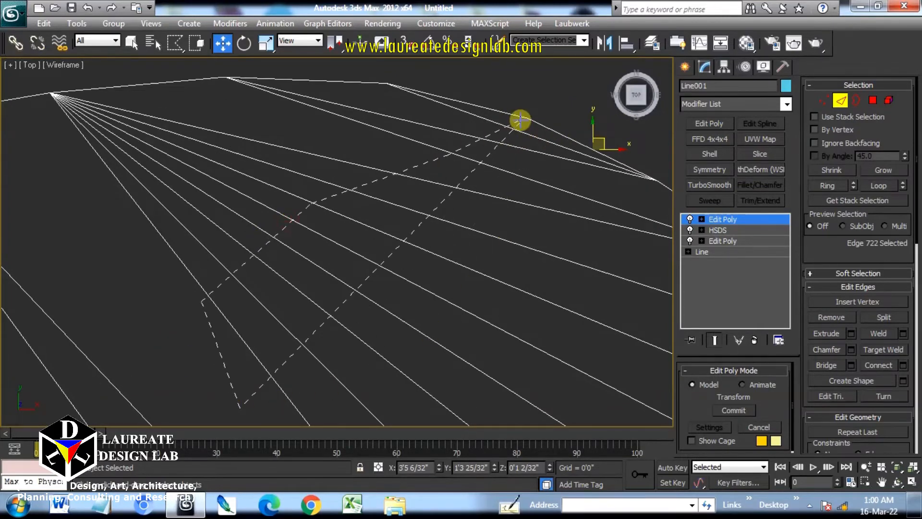
left_click(520, 120)
scroll(498, 143, "down", 5)
middle_click_drag(446, 188, 473, 144)
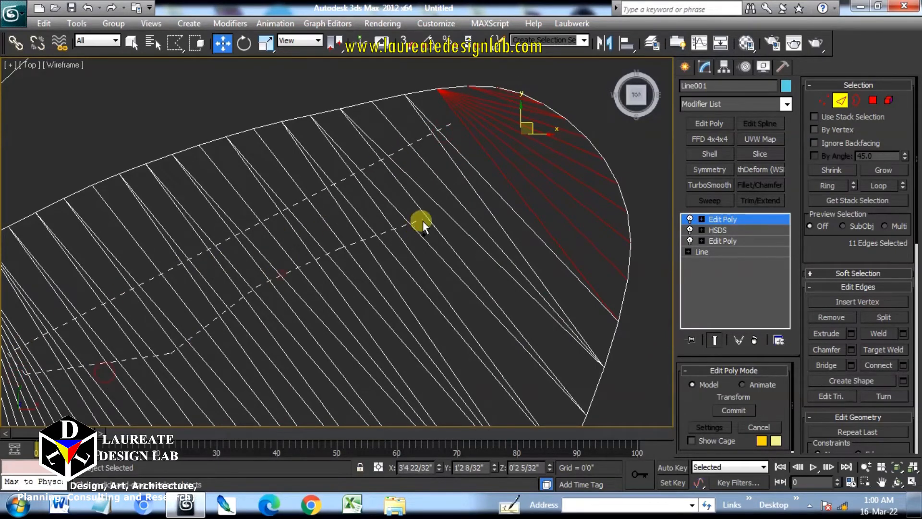
Step: Add the cross edges along the large right lobe to the selection
left_click(448, 124, "ctrl")
scroll(464, 136, "down", 5)
middle_click_drag(366, 290, 502, 192)
left_click_drag(505, 250, 381, 274, "ctrl")
key("ctrl+z")
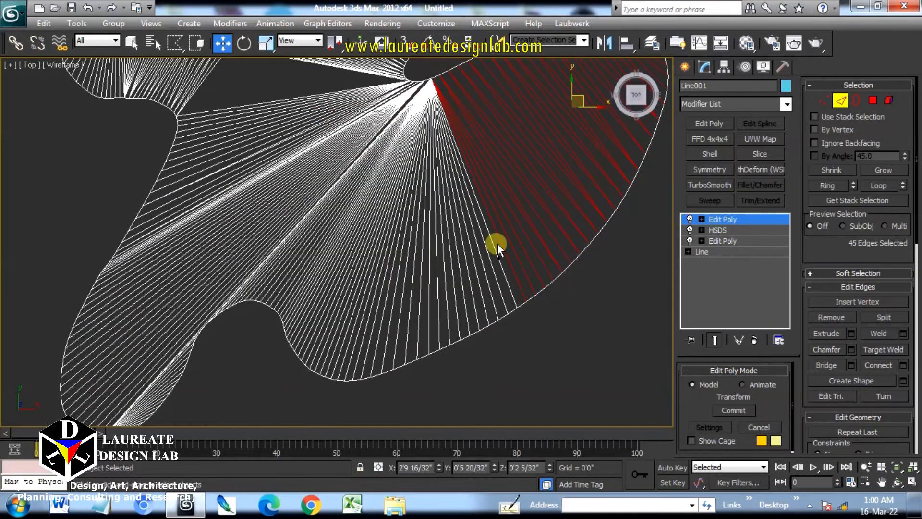
Step: Add the edges spanning the central body and lower part of the shape to the selection
left_click_drag(498, 244, 197, 289, "ctrl")
left_click(235, 83, "ctrl")
left_click(357, 87, "ctrl")
left_click(494, 244, "ctrl")
Step: Add the fan of edges at the lower-left lobe's tip to the selection
middle_click_drag(354, 113, 441, 270)
middle_click_drag(354, 411, 414, 154)
scroll(272, 336, "up", 10)
middle_click_drag(274, 337, 574, 334)
scroll(269, 380, "up", 2)
left_click_drag(280, 370, 282, 181, "ctrl")
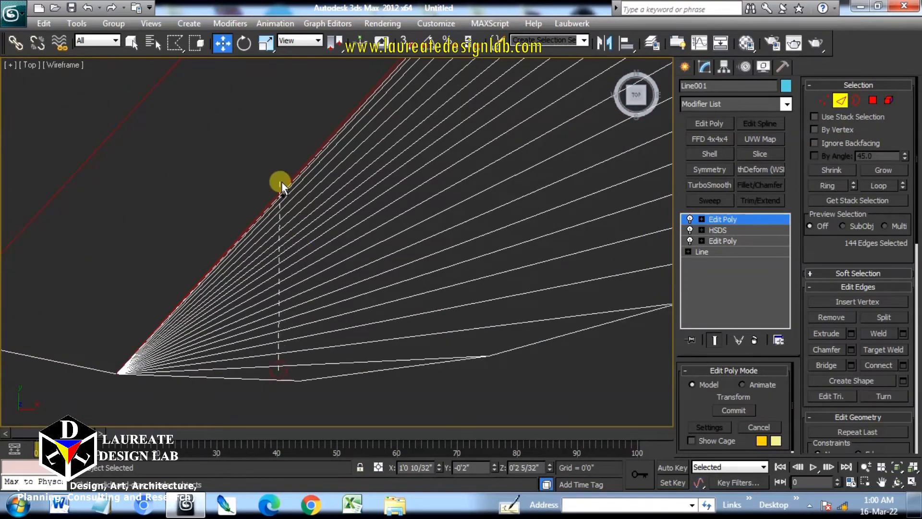
left_click(277, 369, "ctrl")
Step: Try to fence-select all the edges across the small left lobe
scroll(323, 310, "down", 8)
middle_click_drag(368, 108, 369, 278)
scroll(368, 278, "down", 3)
middle_click_drag(392, 148, 398, 279)
scroll(358, 245, "up", 3)
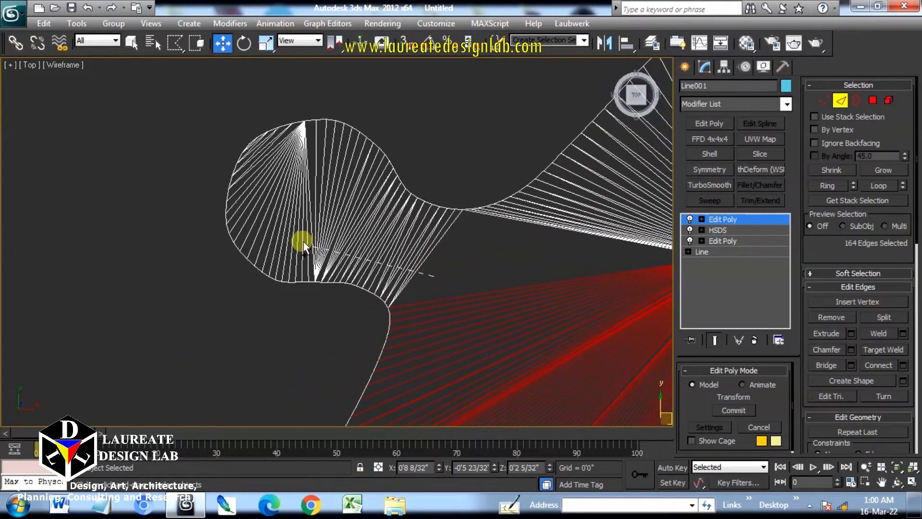
scroll(245, 150, "up", 3)
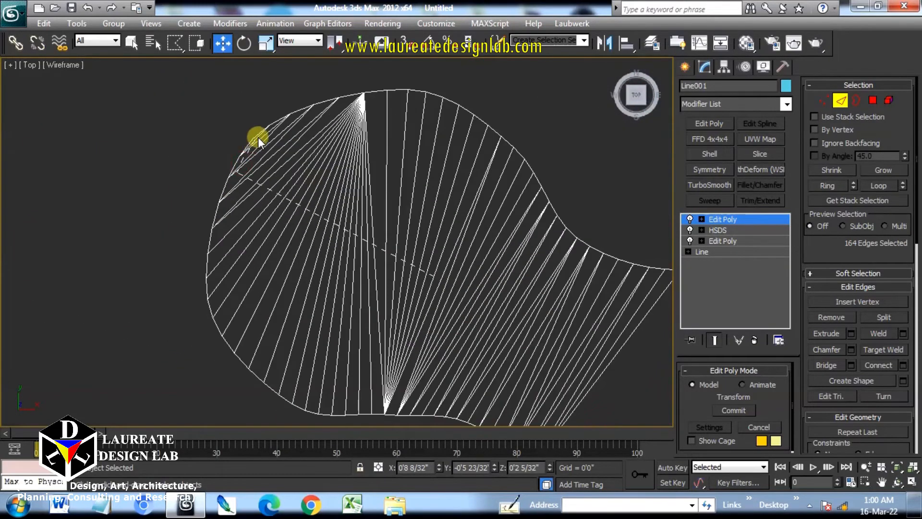
left_click(257, 136)
left_click(345, 131)
left_click(490, 217)
left_click(530, 252)
left_click(430, 273)
scroll(432, 272, "up", 3)
double_click(433, 274, "ctrl")
Step: Add the edges between the small left lobe's neck and its upper fan to the selection
scroll(425, 265, "down", 3)
scroll(419, 263, "down", 2)
scroll(514, 317, "up", 2)
left_click_drag(578, 353, 407, 255, "ctrl")
left_click(486, 254, "ctrl")
left_click(560, 281, "ctrl")
left_click(611, 316, "ctrl")
left_click(580, 355, "ctrl")
Step: Add the remaining fan of edges on the outer half of the small left lobe
scroll(327, 66, "up", 4)
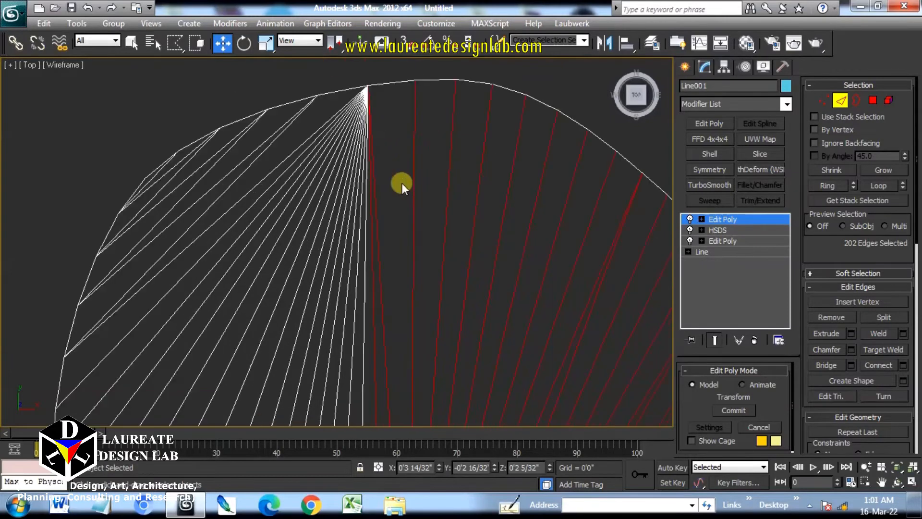
left_click_drag(475, 226, 238, 202, "ctrl")
left_click(228, 246, "ctrl")
left_click(447, 300, "ctrl")
left_click(475, 226, "ctrl")
Step: Add all the edges of the upper lobe, including the small fan at its tip, to the selection
scroll(367, 218, "down", 7)
middle_click_drag(430, 263, 401, 261)
scroll(457, 236, "up", 4)
middle_click_drag(458, 236, 348, 294)
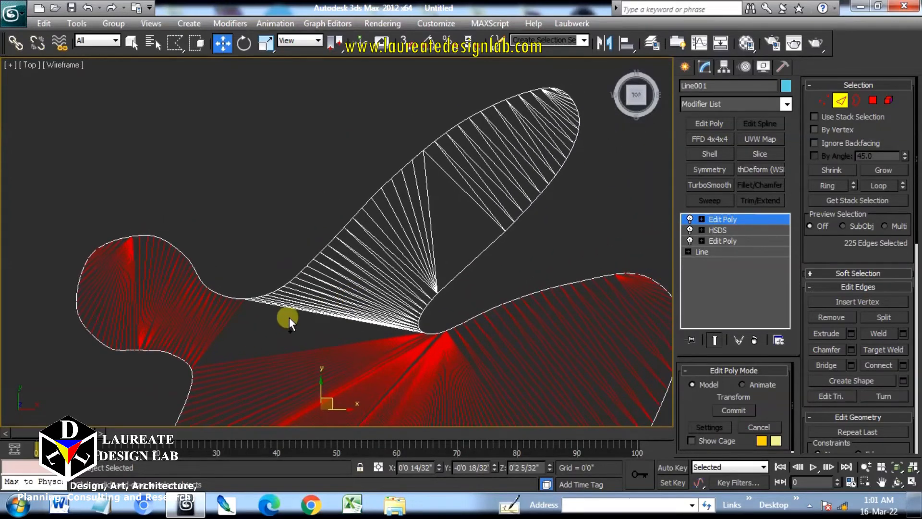
left_click(559, 92, "ctrl")
left_click(545, 144, "ctrl")
left_click(499, 199, "ctrl")
left_click(277, 315, "ctrl")
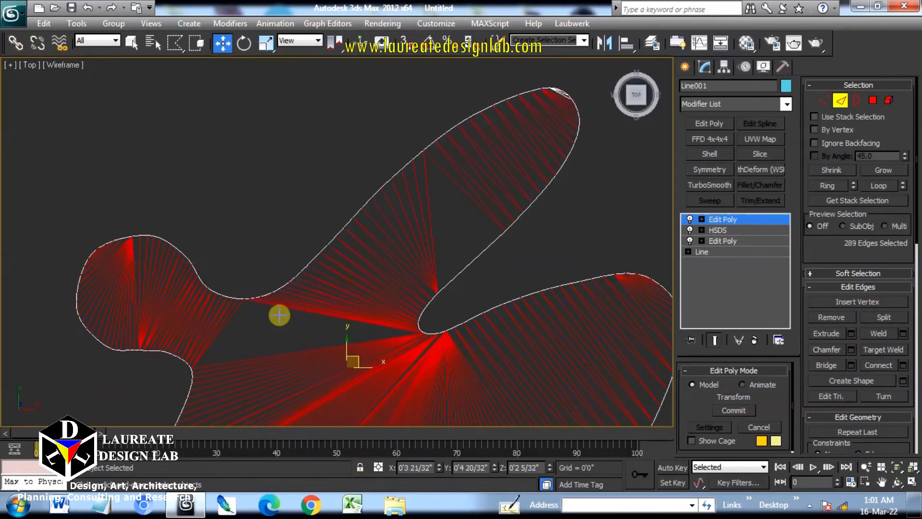
scroll(440, 150, "up", 8)
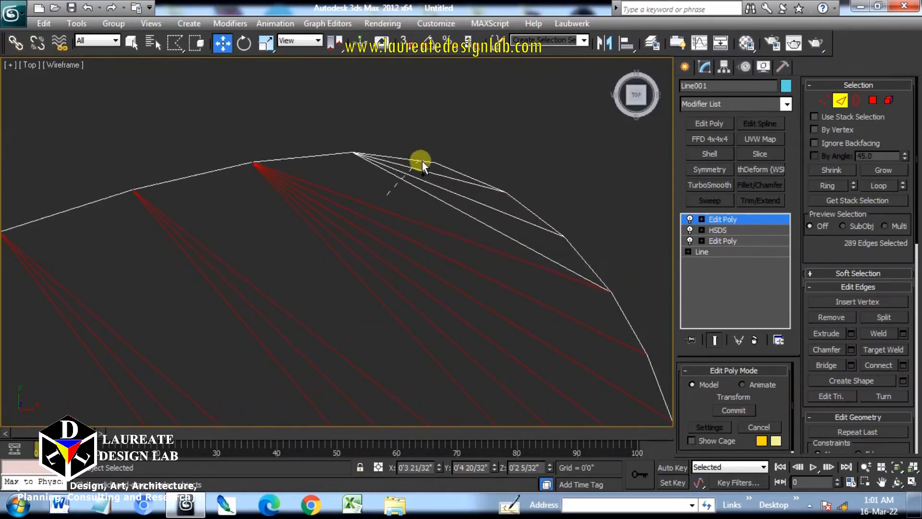
left_click(387, 195, "ctrl")
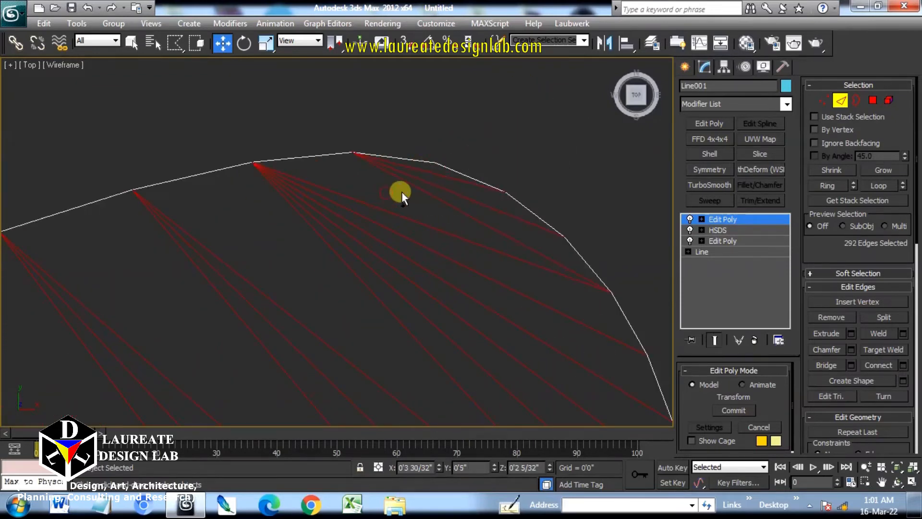
Step: Connect the selected surface edges with four segments
scroll(494, 151, "down", 10)
scroll(444, 206, "up", 5)
middle_click_drag(451, 160, 424, 171)
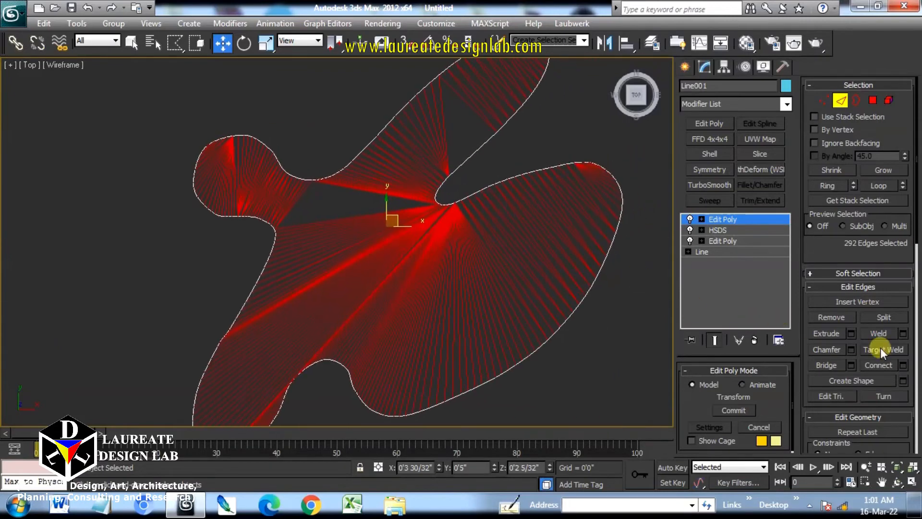
left_click(354, 251)
left_click(354, 252)
left_click(353, 252)
left_click(344, 308)
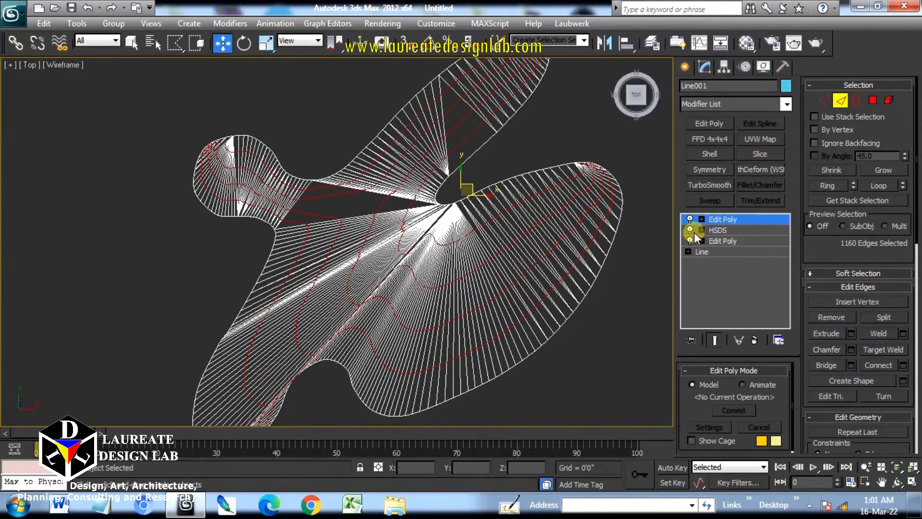
Step: Apply TurboSmooth with 2 iterations and display the slab shaded without edges in an orbited view
mouse_move(469, 269)
middle_mouse_down("alt")
mouse_move(484, 233)
mouse_move(478, 184)
middle_mouse_up("alt")
key("F3")
left_click(710, 184)
left_click(777, 390)
middle_click_drag(555, 313, 541, 360)
key("F4")
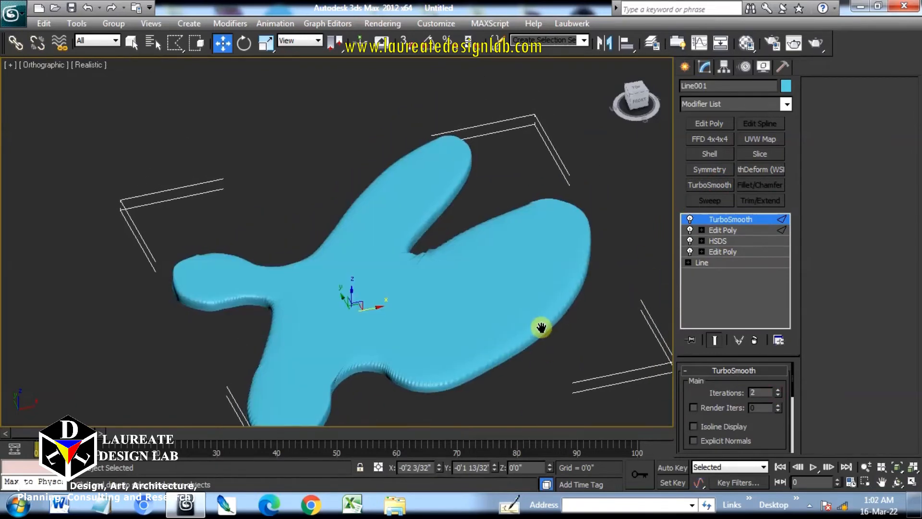
Step: Switch off the TurboSmooth result and select the slab's vertical side edges in the front view at Edit Poly edge level
scroll(541, 326, "up", 3)
left_click(688, 219)
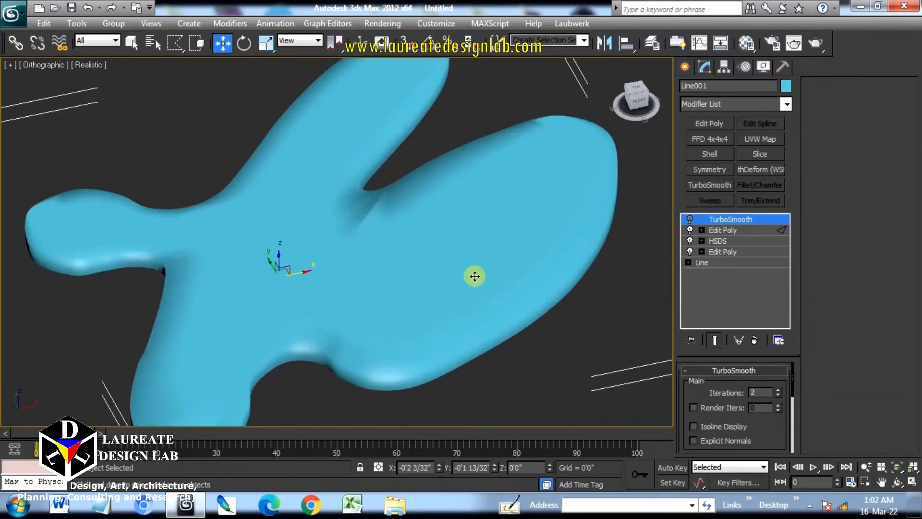
key("f")
key("z")
key("F4")
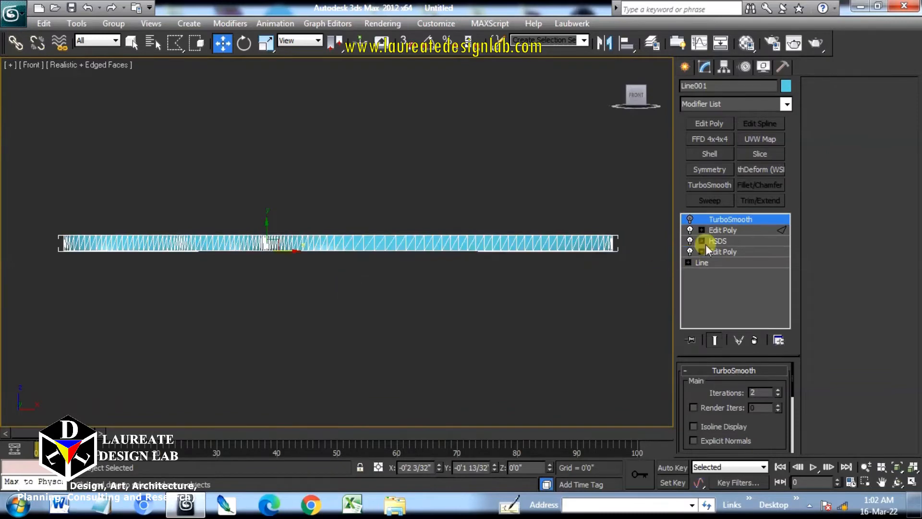
left_click(702, 230)
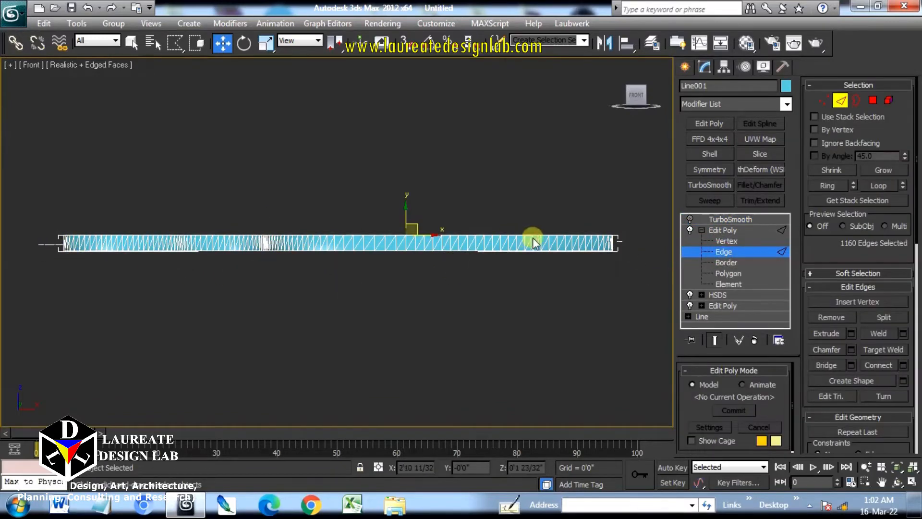
left_click_drag(630, 240, 621, 242)
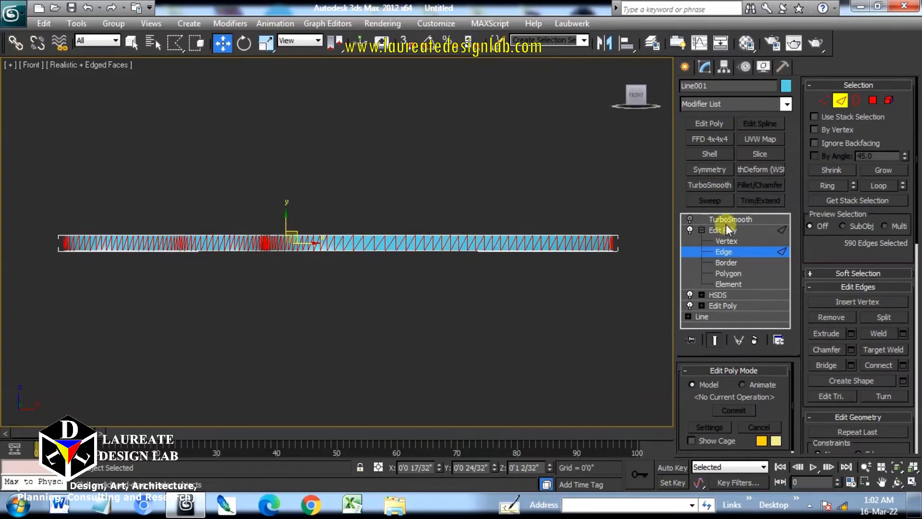
Step: Connect the selected side edges to add segments around the slab's rim
left_click(904, 365)
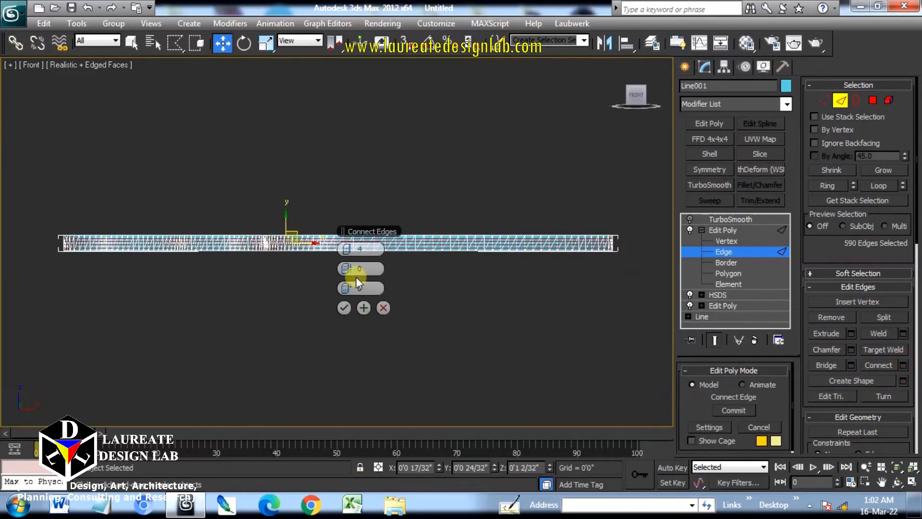
left_click(345, 252)
left_click(343, 306)
Step: Switch TurboSmooth back on and view the smoothed slab shaded without edges
middle_click_drag(370, 307, 391, 315, "alt")
left_click(690, 219)
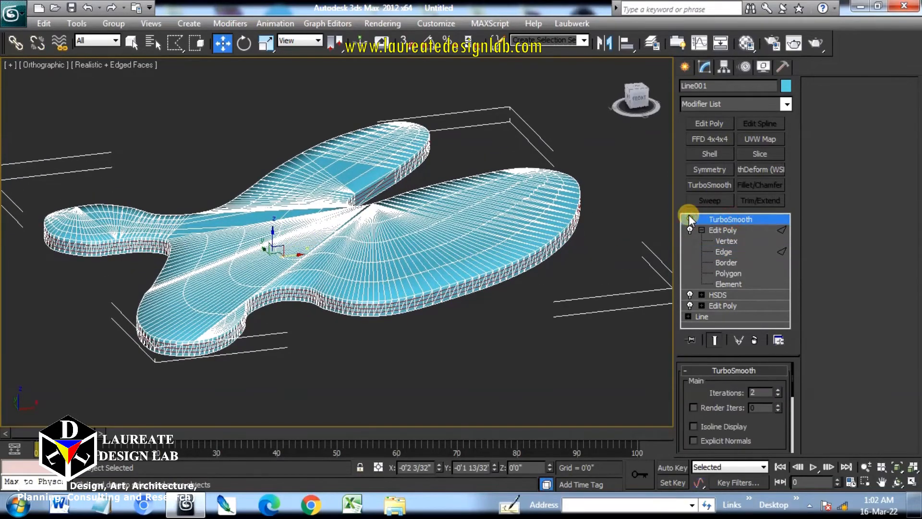
left_click(689, 217)
key("F4")
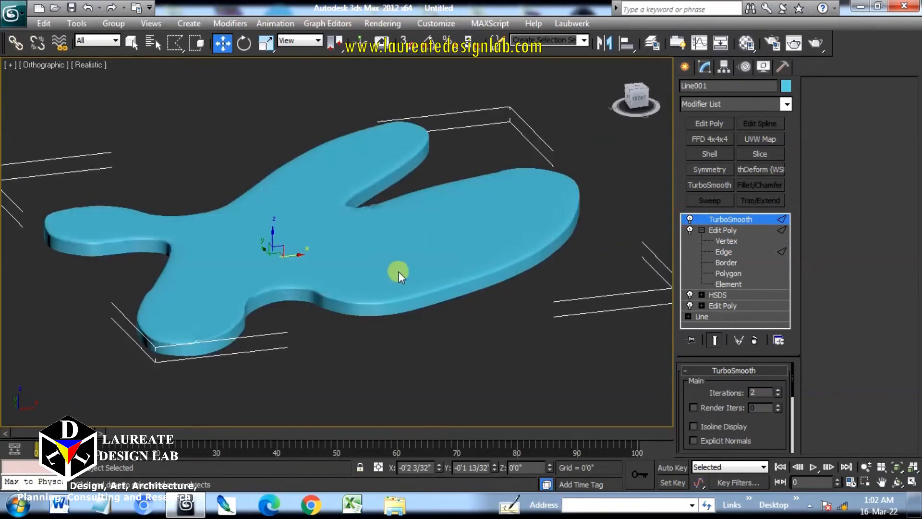
scroll(418, 279, "up", 2)
Step: Apply an FFD 4x4x4 modifier and select its inner control points in the top view
left_click(726, 141)
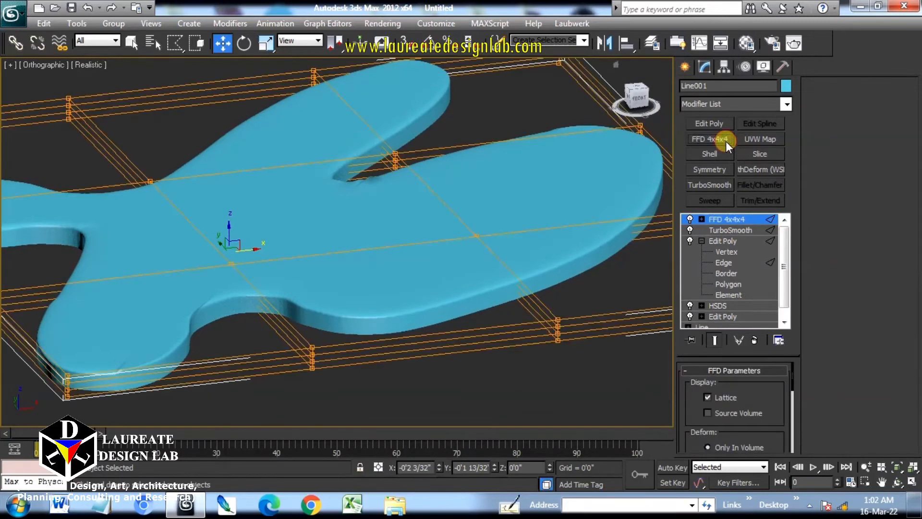
left_click(702, 219)
key("t")
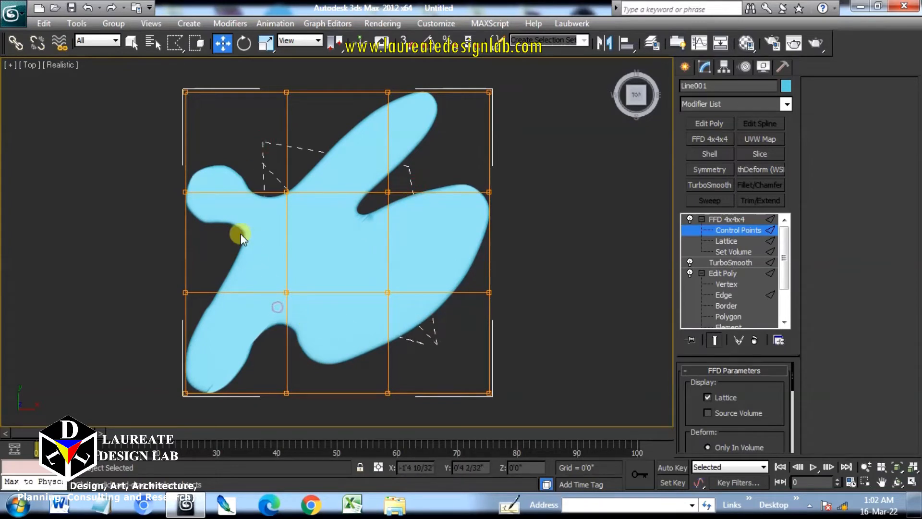
left_click_drag(264, 164, 264, 164)
Step: Raise the inner control points to bend the slab into a dome, then leave lattice editing and deselect it
mouse_move(362, 253)
middle_mouse_down()
mouse_move(420, 177)
mouse_move(554, 160)
mouse_move(375, 211)
mouse_move(374, 243)
middle_mouse_up()
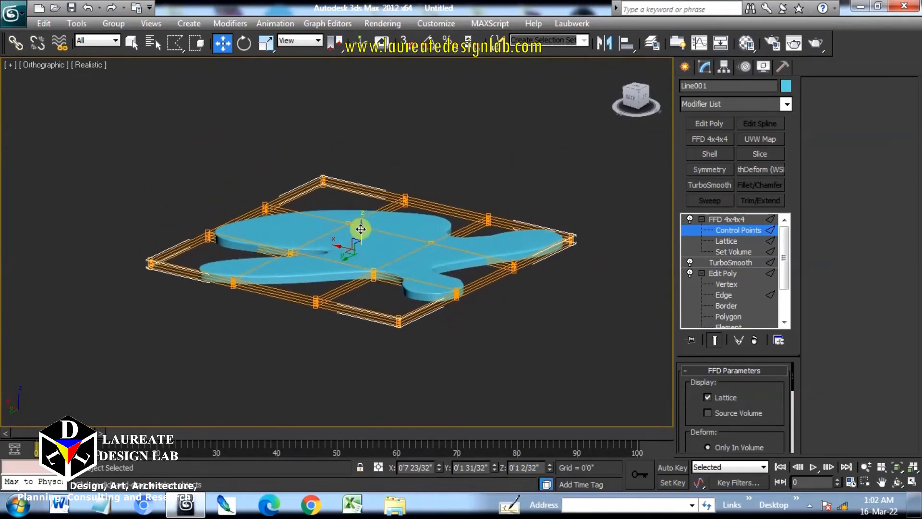
left_click_drag(368, 203, 398, 14)
middle_click_drag(409, 188, 558, 275)
left_click(729, 220)
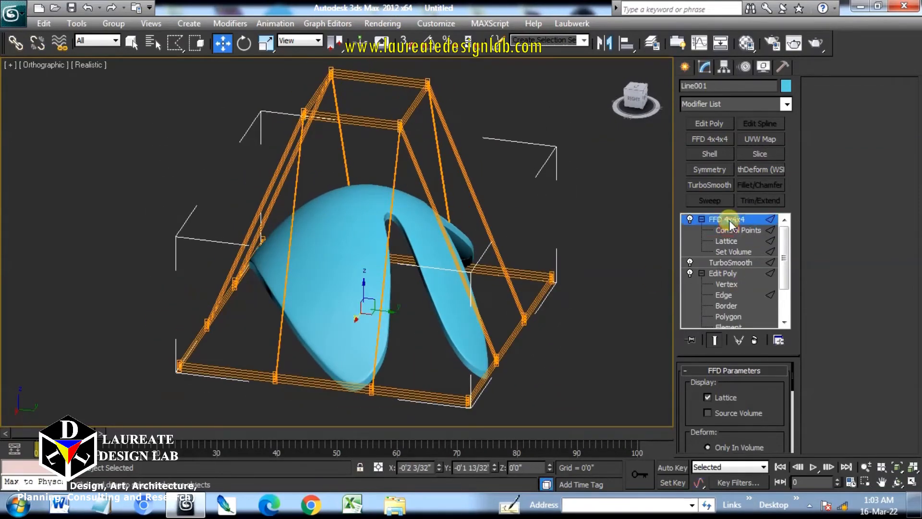
left_click(606, 219)
Step: Draw a smooth circle enclosing the domed shape in the top view
scroll(435, 255, "up", 2)
middle_click_drag(435, 255, 455, 249)
scroll(424, 287, "down", 3)
middle_click_drag(424, 286, 594, 293, "alt")
left_click(686, 65)
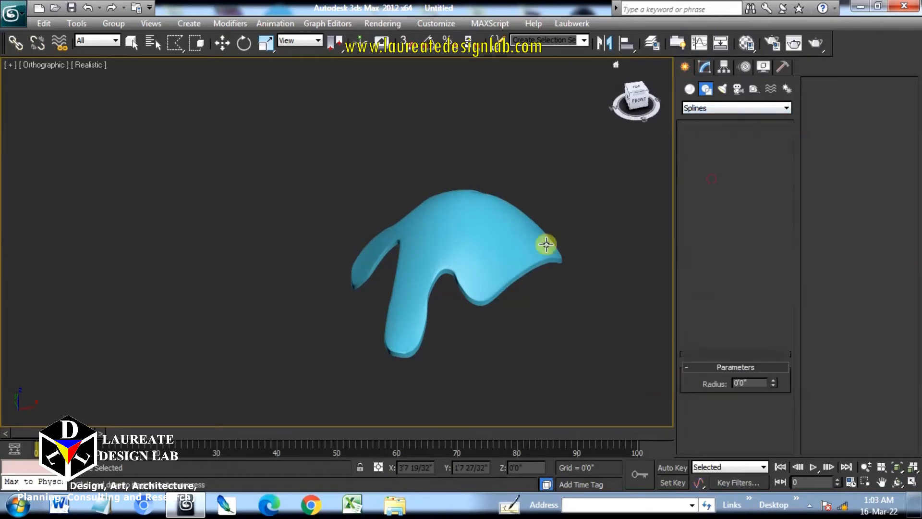
key("t")
left_click_drag(357, 242, 467, 326)
left_click(770, 306)
left_click(768, 318)
right_click(545, 239)
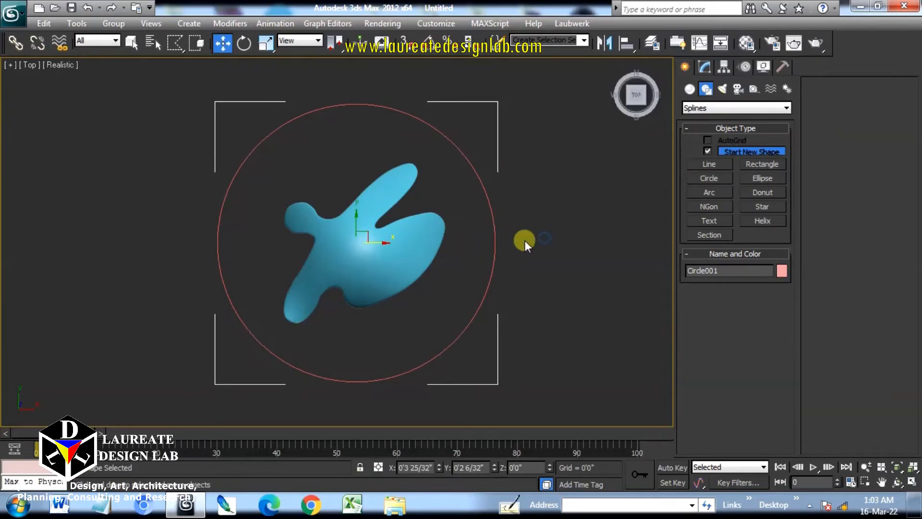
Step: Apply Edit Poly to the circle and select its complete outer edge loop
left_click(703, 68)
left_click(711, 123)
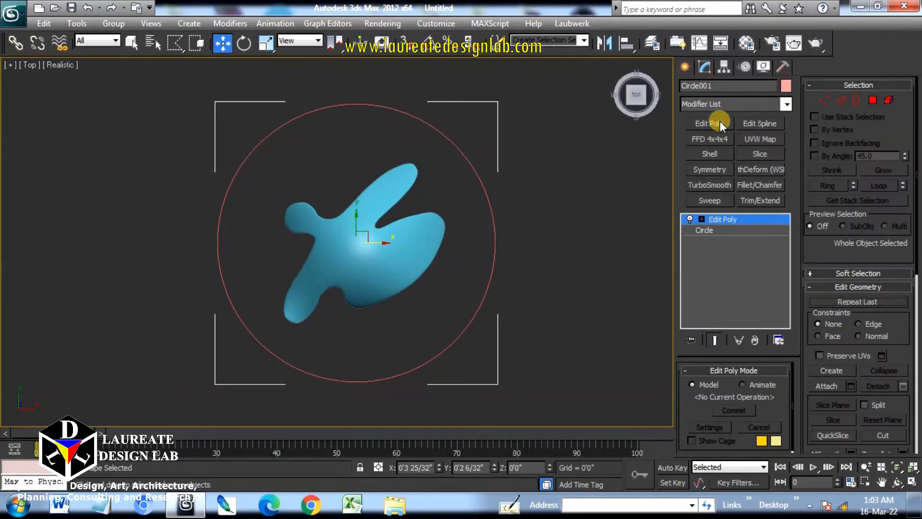
left_click(841, 101)
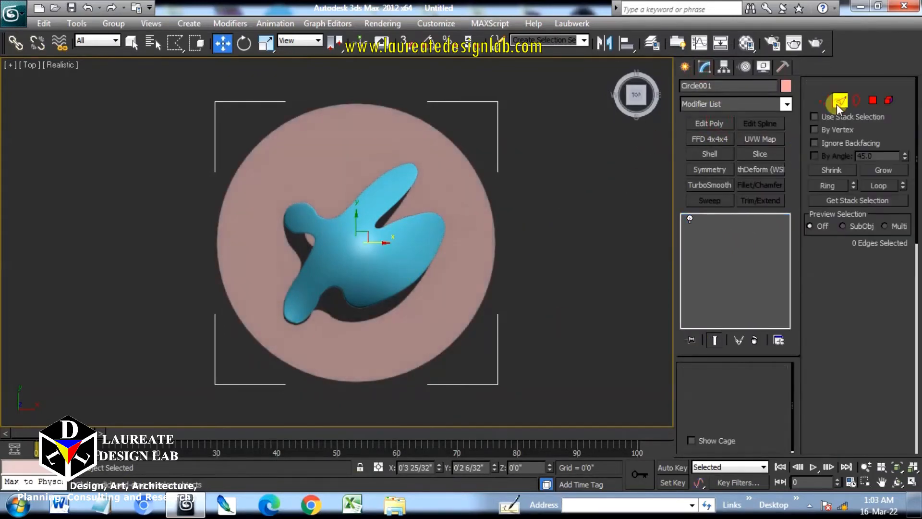
left_click(495, 223)
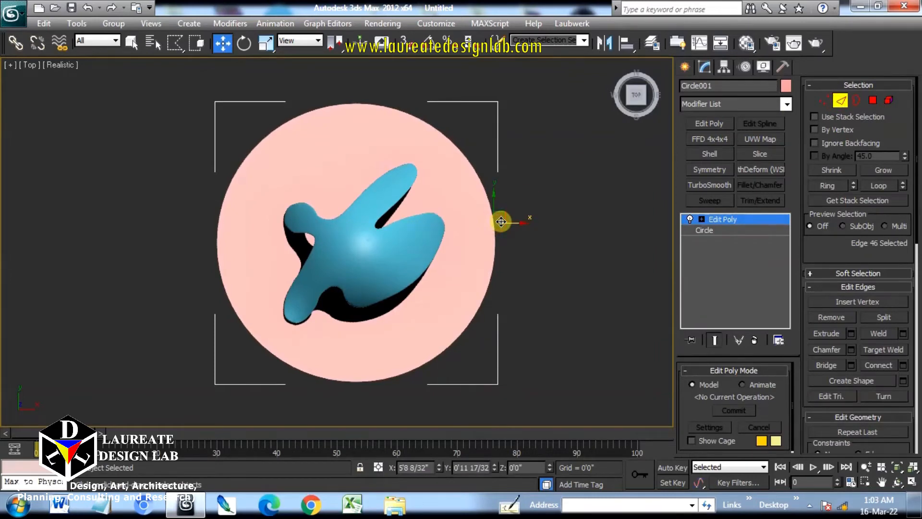
key("F3")
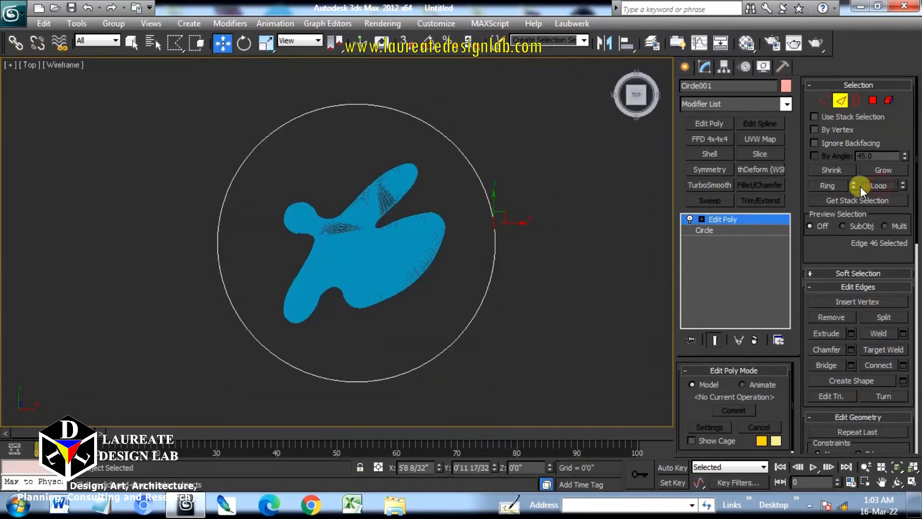
key("alt+l")
Step: Extend the circle's edge loop 3" downward as new faces and scale the loop outward to 110%
middle_click_drag(459, 291, 465, 210, "alt")
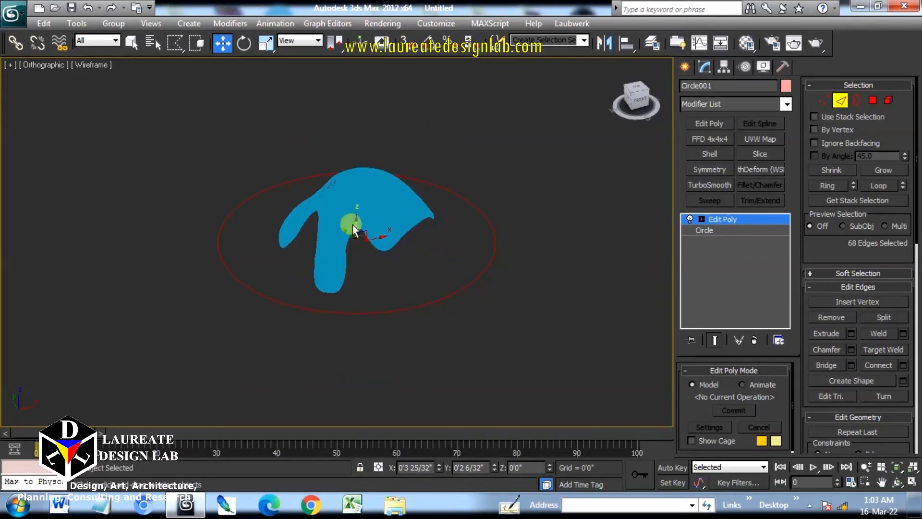
left_click_drag(357, 221, 357, 226, "shift")
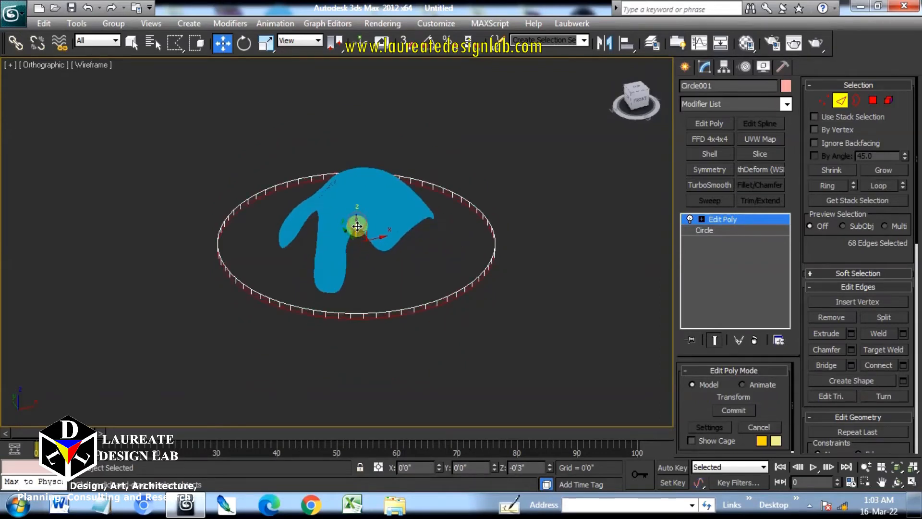
left_click(265, 43)
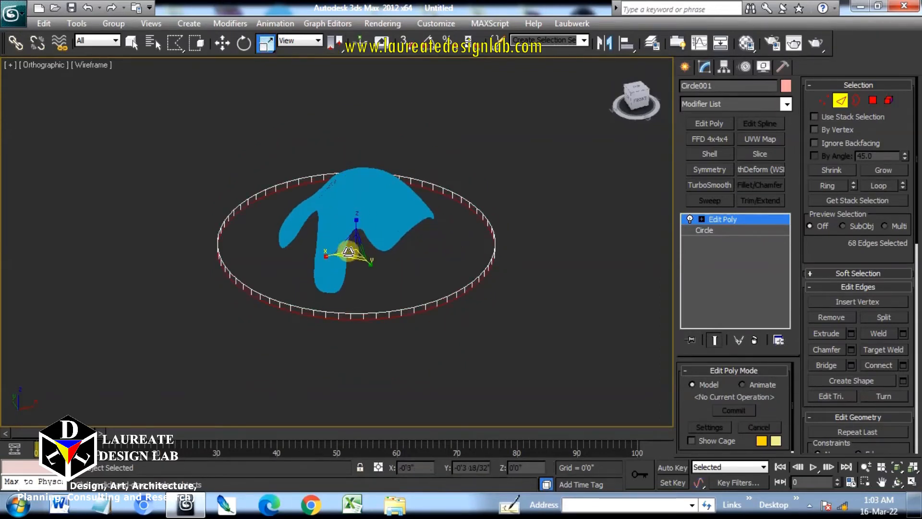
left_click_drag(356, 247, 357, 239)
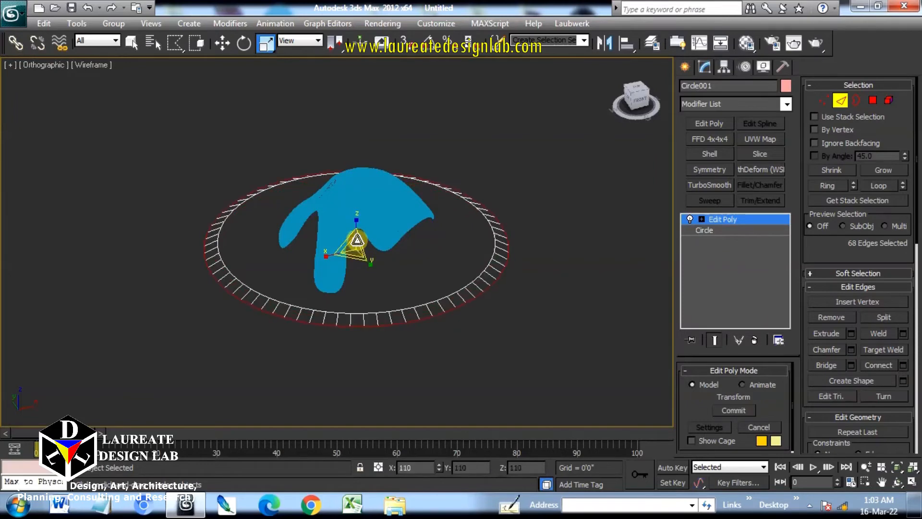
Step: Leave edge editing on the base in shaded display and scale the domed canopy uniformly to about 111.9%
key("F3")
scroll(433, 256, "up", 3)
middle_click_drag(540, 218, 436, 262, "alt")
middle_click_drag(406, 195, 365, 221, "alt")
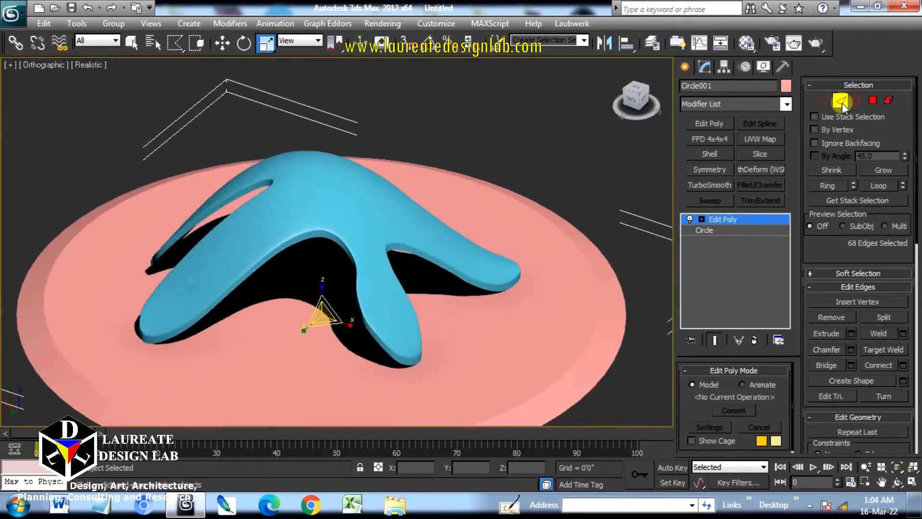
left_click(324, 196)
right_click(266, 42)
left_click_drag(751, 124, 769, 43)
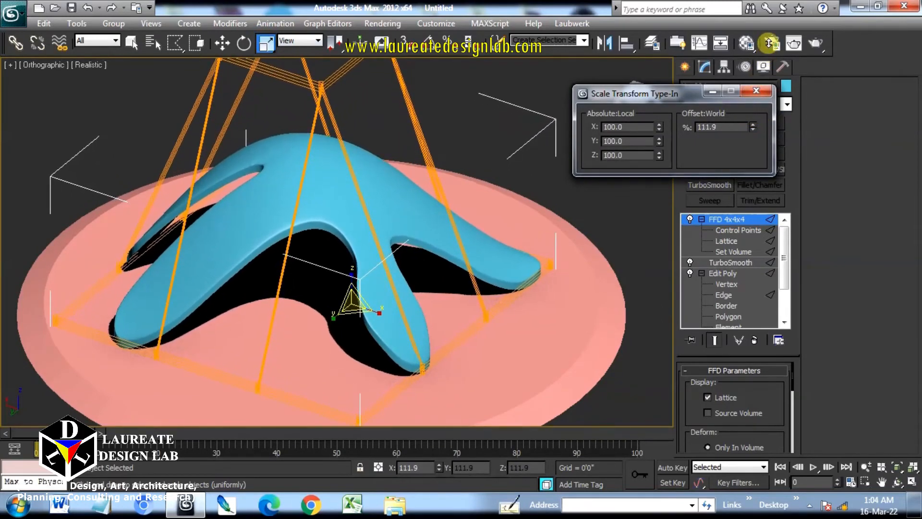
left_click(743, 95)
Step: Lower the canopy vertically to about Z -0'1 12/32" so its feet sit into the base, and deselect it
left_click(223, 42)
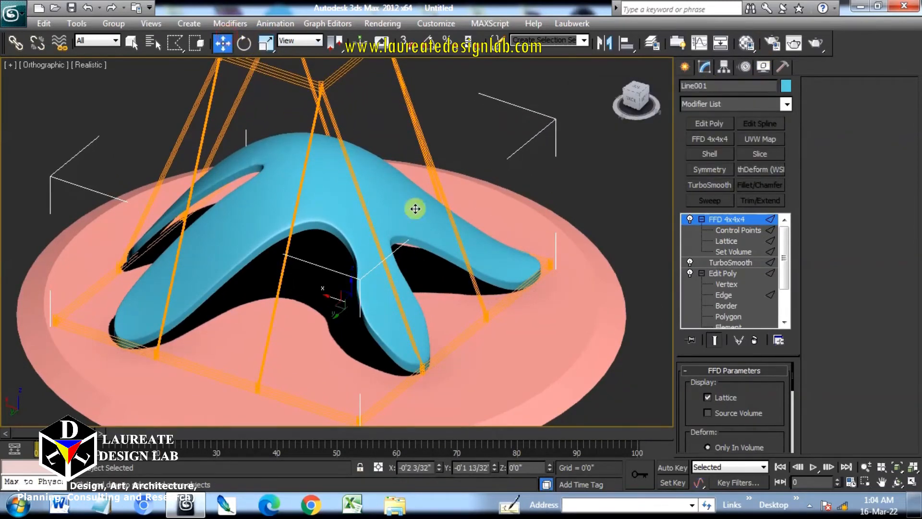
left_click(709, 219)
left_click(449, 243)
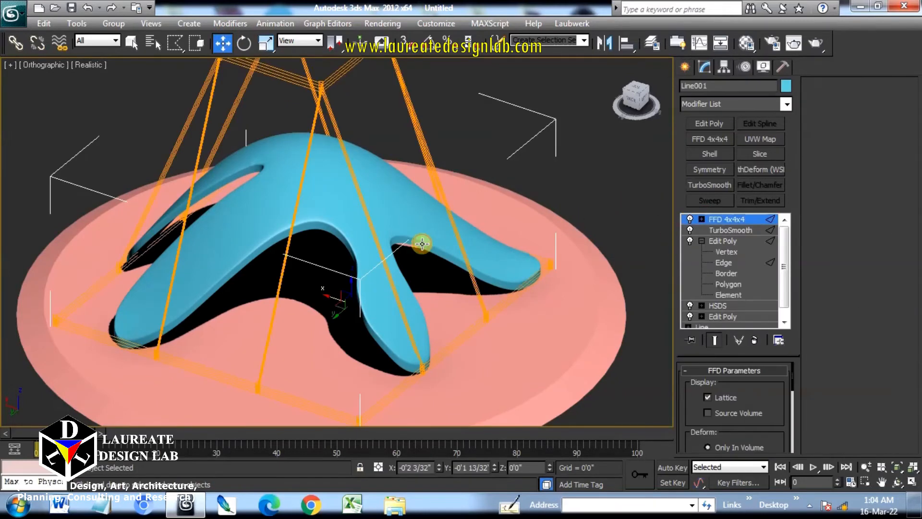
left_click_drag(349, 286, 349, 288)
middle_click_drag(350, 289, 257, 304, "alt")
left_click(575, 189)
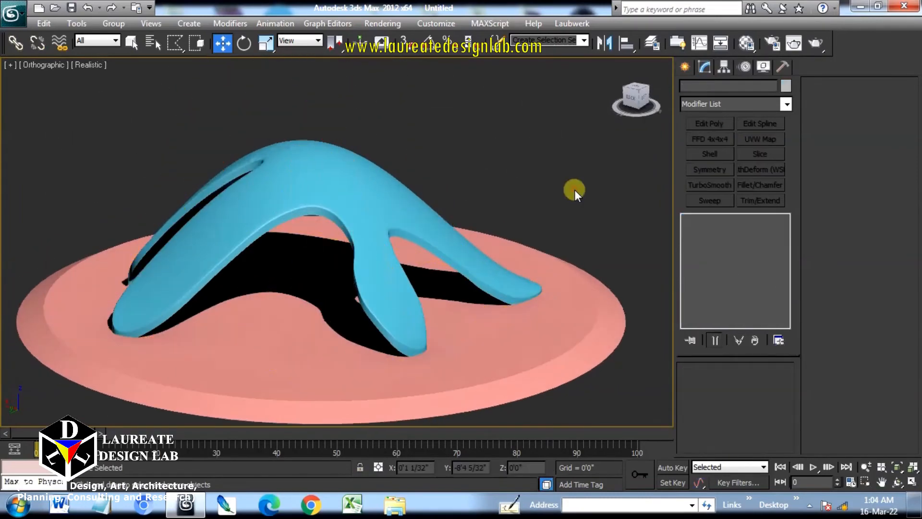
Step: Inspect the canopy's contact with the base and collapse its modifier stack down from FFD 4x4x4
middle_click_drag(418, 275, 389, 287, "alt")
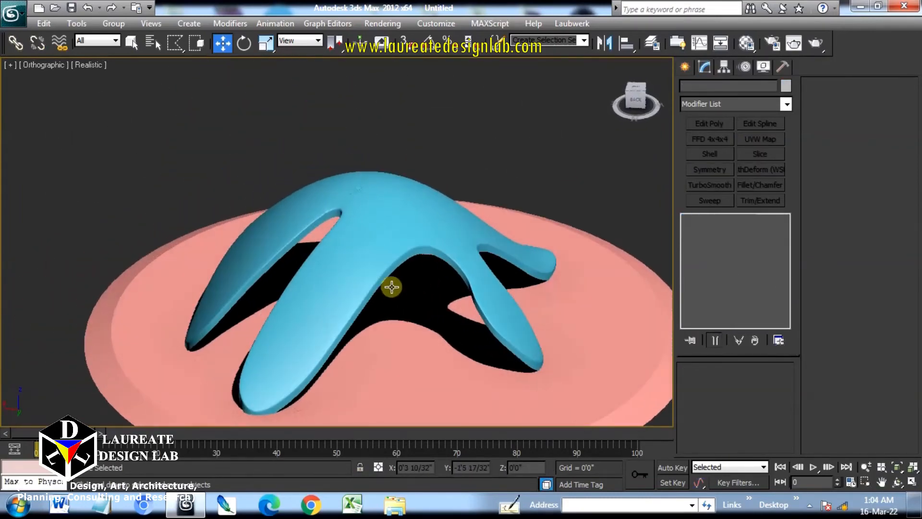
scroll(344, 203, "up", 6)
scroll(344, 207, "down", 6)
middle_click_drag(309, 266, 326, 255, "alt")
scroll(463, 272, "down", 3)
middle_click_drag(436, 261, 462, 289)
left_click(341, 206)
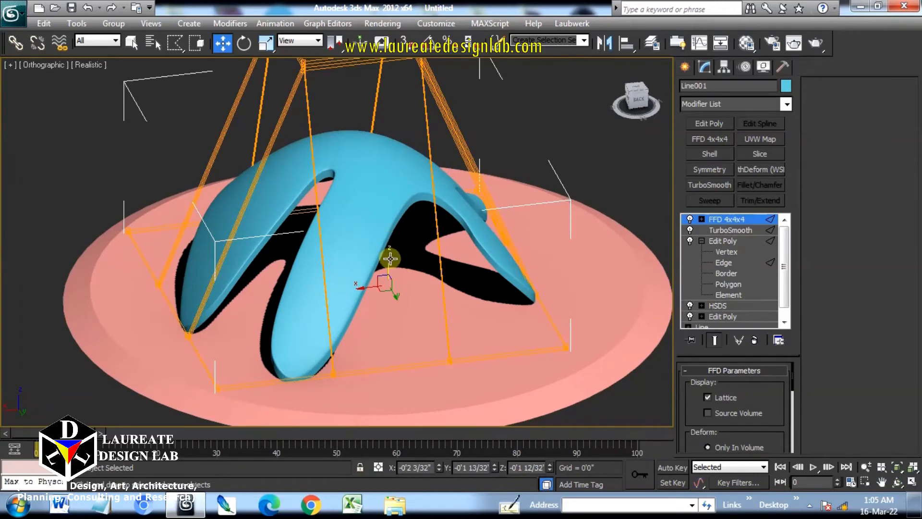
right_click(751, 224)
left_click(795, 318)
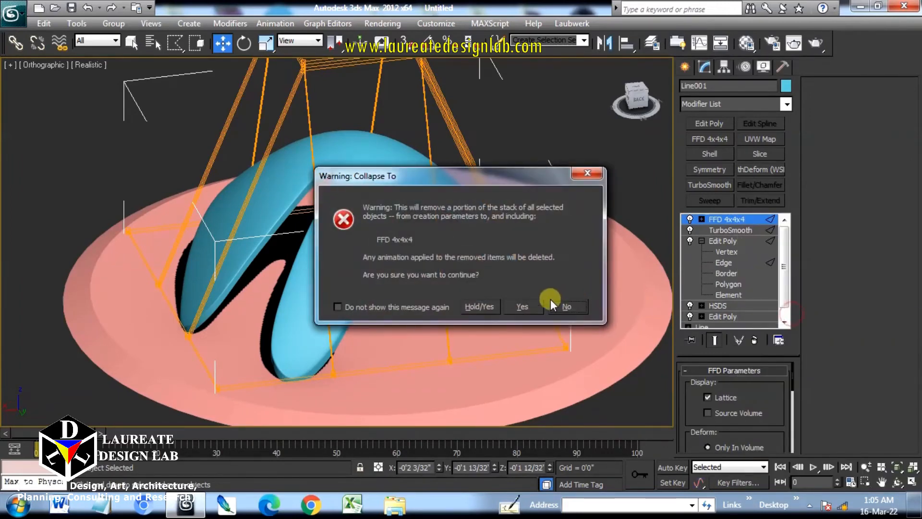
left_click(522, 307)
Step: Clone the canopy slightly upward as one instance named Line002 and rotate it about 12° around the vertical axis
mouse_move(388, 263)
left_mouse_down("shift")
mouse_move(390, 253)
mouse_move(380, 278)
left_mouse_up("shift")
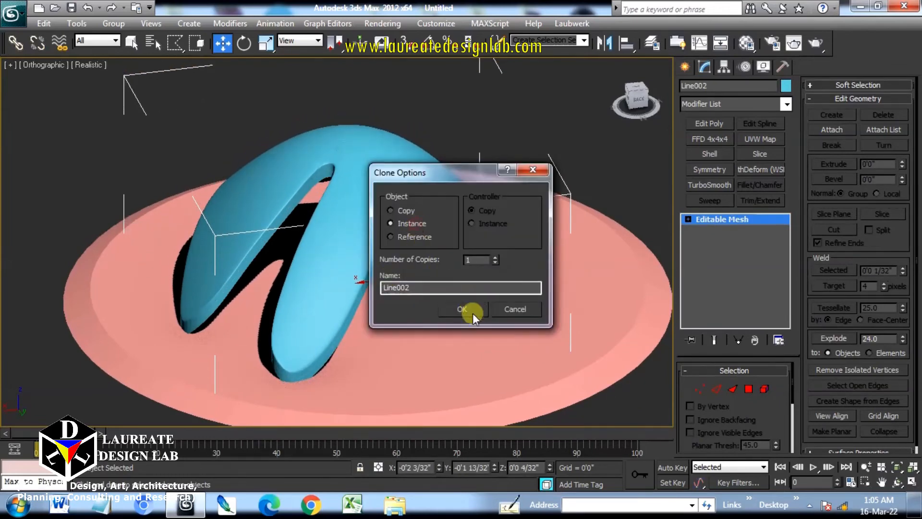
left_click(462, 309)
left_click(244, 43)
left_click_drag(389, 289, 406, 292)
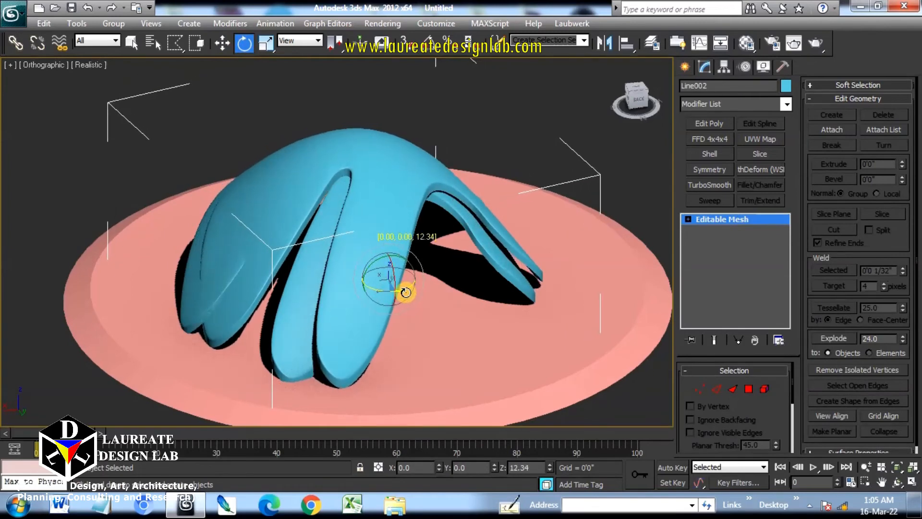
Step: Scale the cloned canopy uniformly to about 128.8%
right_click(265, 43)
left_click_drag(754, 126, 772, 31)
left_click(755, 93)
middle_click_drag(480, 253, 842, 236, "alt")
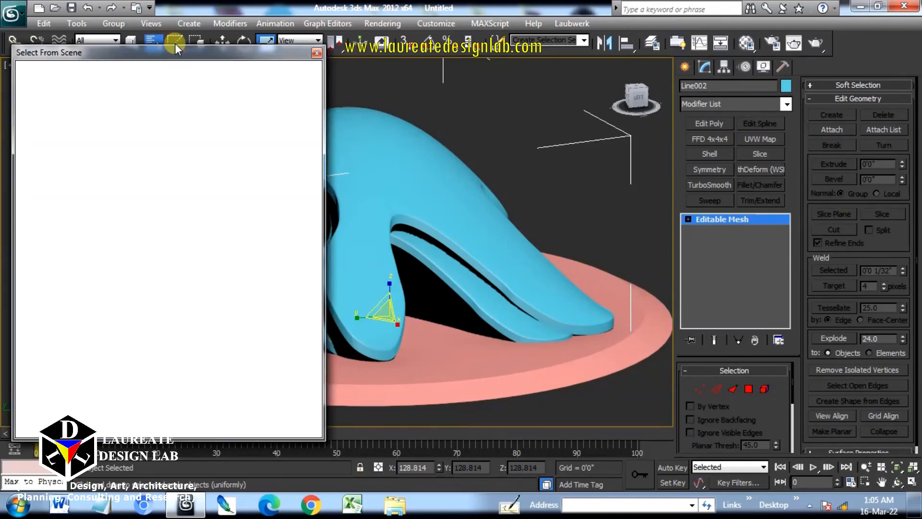
left_click(321, 53)
left_click_drag(176, 40, 177, 62)
Step: Convert the cloned canopy to an Editable Poly and enlarge it uniformly a little more
left_click(687, 219)
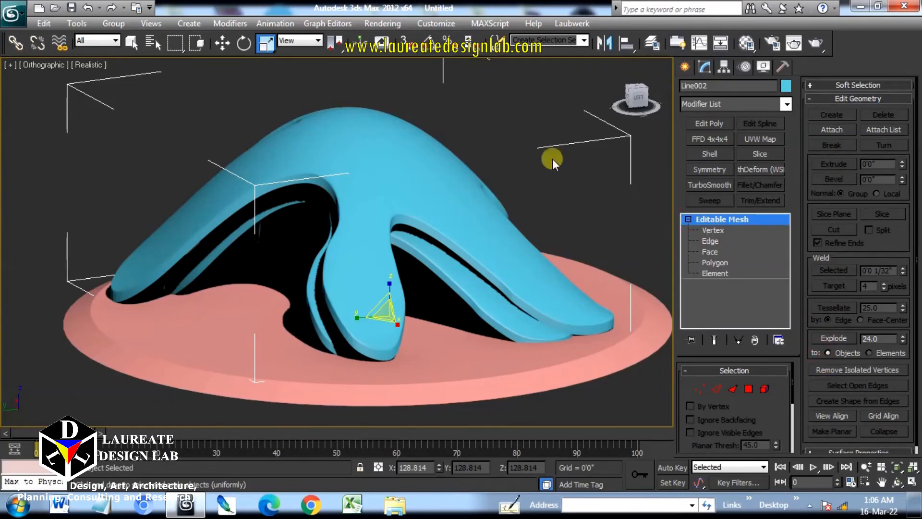
right_click(711, 219)
left_click(751, 316)
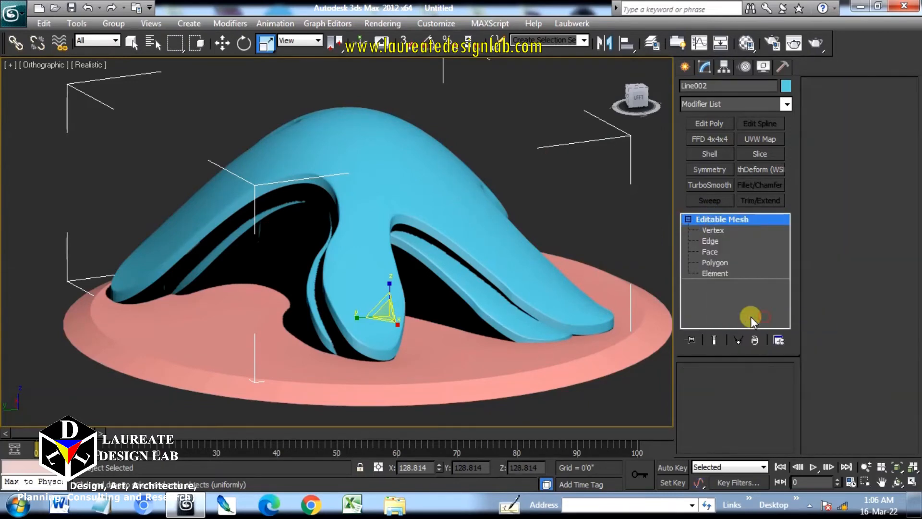
right_click(264, 42)
left_click_drag(752, 123, 676, 54)
left_click(762, 90)
Step: Align the cloned canopy to Line001 in X, Y and Z, centre to centre
left_click(626, 42)
left_click(440, 280)
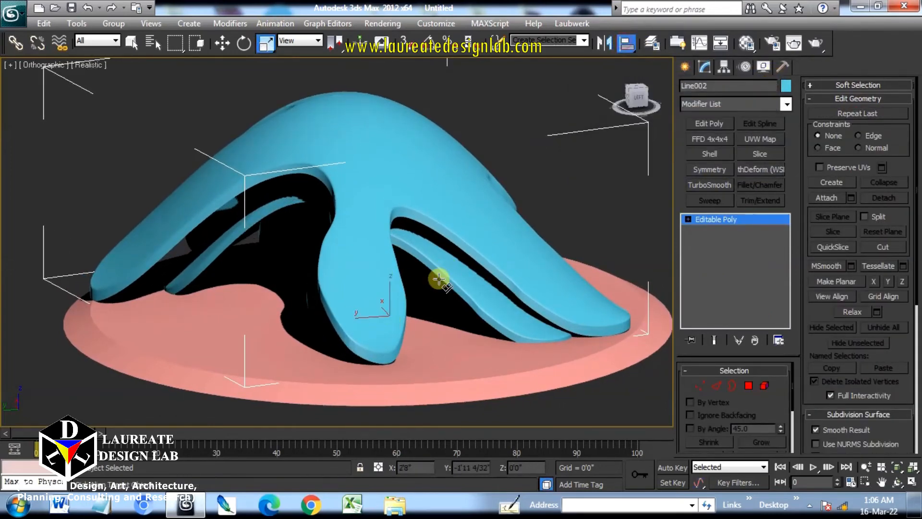
left_click(426, 211)
left_click(487, 211)
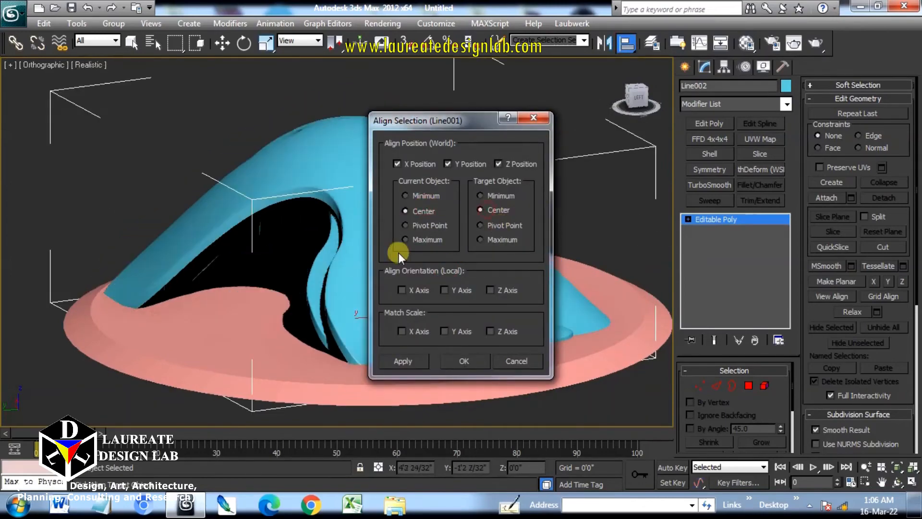
left_click(459, 361)
Step: Raise the cloned canopy above the original and fine-tune its height to about Z -0'0 25/32"
key("w")
middle_click_drag(423, 325, 793, 305, "alt")
mouse_move(321, 311)
left_mouse_down()
mouse_move(325, 284)
mouse_move(325, 294)
left_mouse_up()
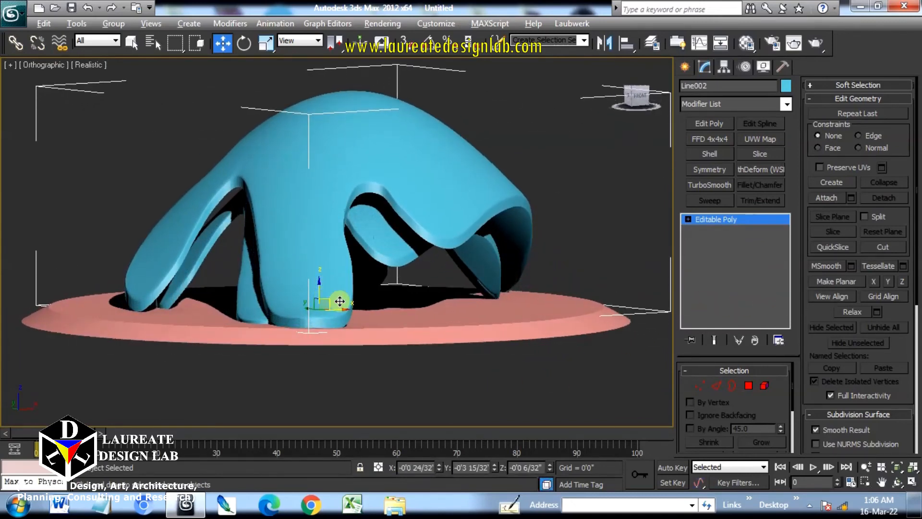
middle_click_drag(325, 294, 385, 312, "alt")
left_click_drag(362, 299, 364, 304)
middle_click_drag(363, 304, 398, 298, "alt")
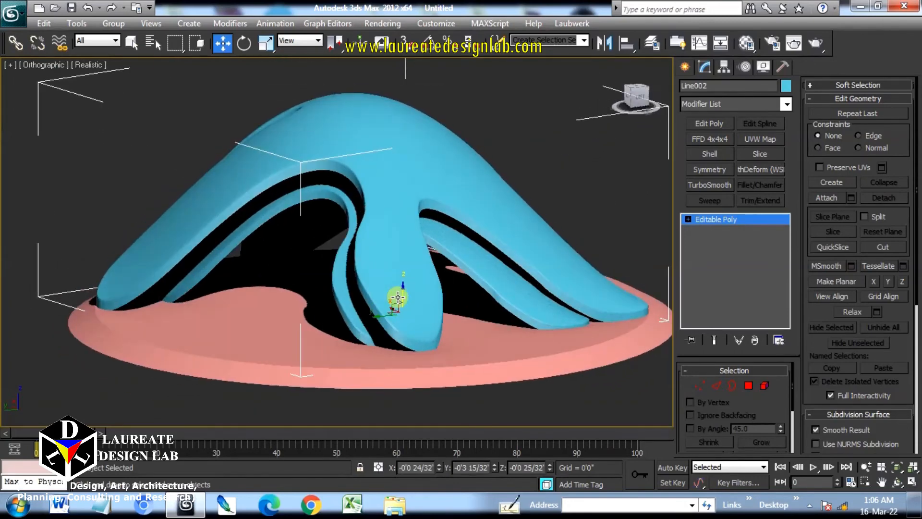
Step: Rotate the cloned canopy slightly around the vertical axis to offset its legs from the inner shell, and deselect it
left_click(244, 43)
left_click_drag(389, 326, 407, 319)
middle_click_drag(412, 298, 638, 344, "alt")
left_click(635, 352)
scroll(456, 293, "up", 3)
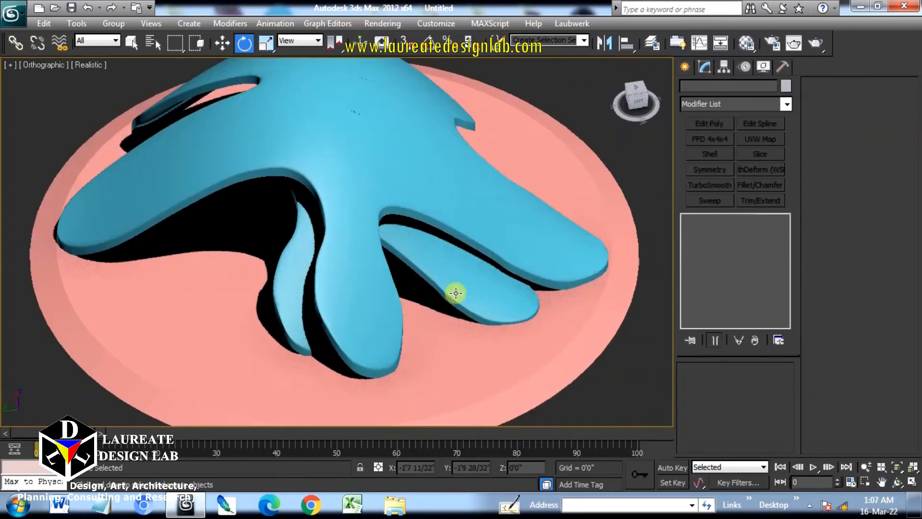
middle_click_drag(440, 303, 421, 305, "alt")
Step: Place a target camera in the top view from the base's upper-left edge toward the canopy's centre, with a 20mm stock lens
key("t")
scroll(487, 231, "down", 3)
middle_click_drag(500, 194, 459, 172)
scroll(494, 144, "up", 1)
left_click(685, 64)
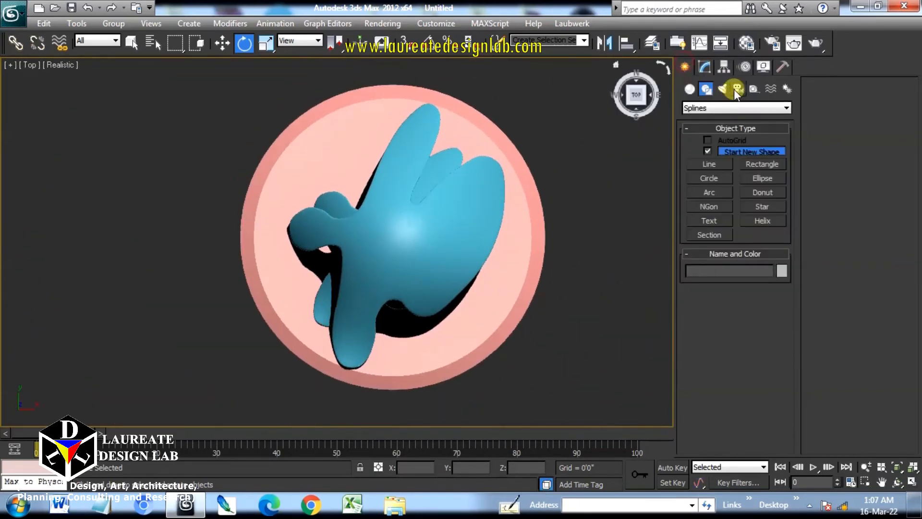
left_click(735, 90)
left_click(729, 153)
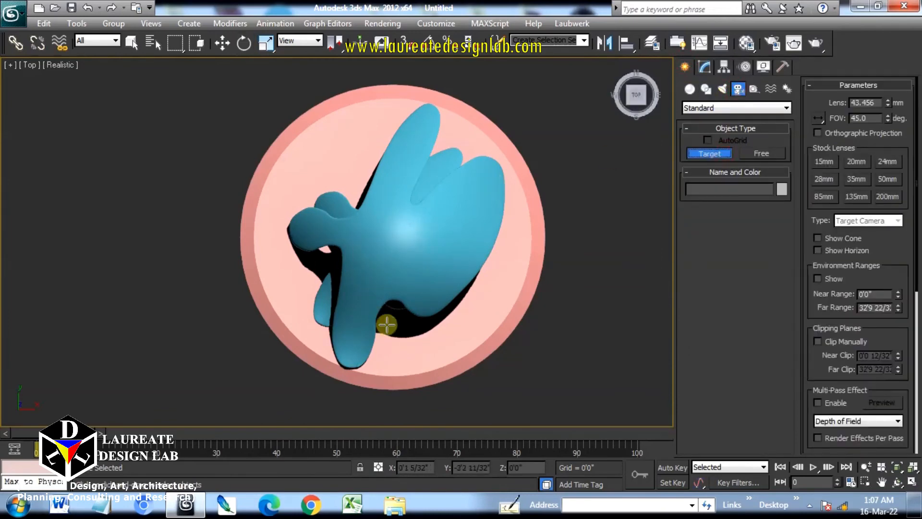
left_click_drag(324, 133, 415, 252)
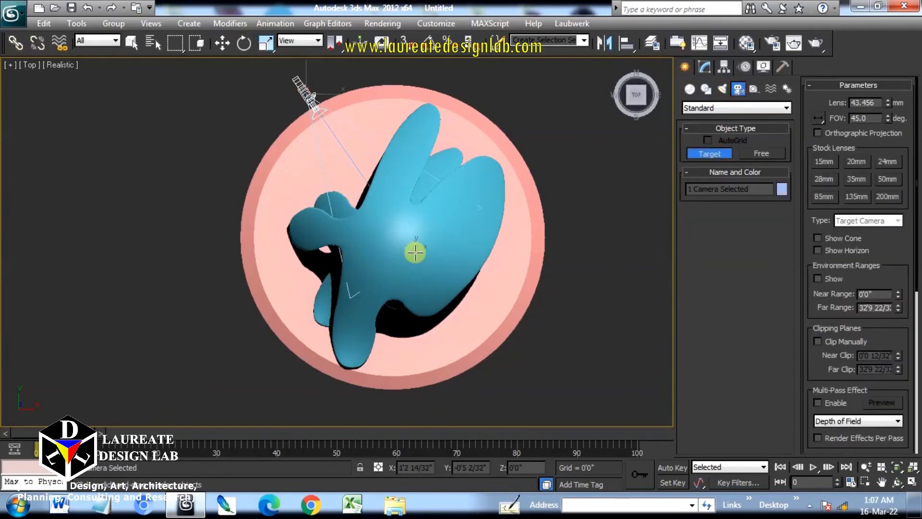
left_click(855, 162)
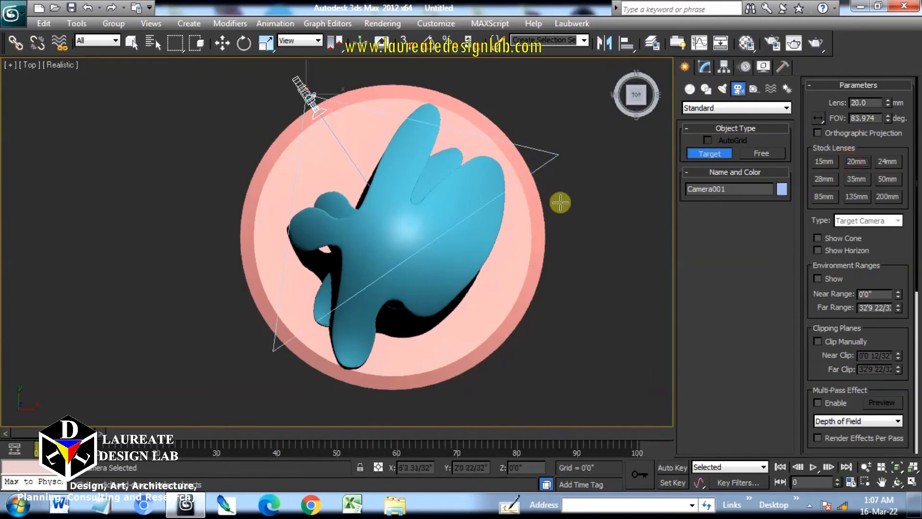
Step: Try to raise the base circle in the front view and undo the move
key("e")
left_click(346, 152)
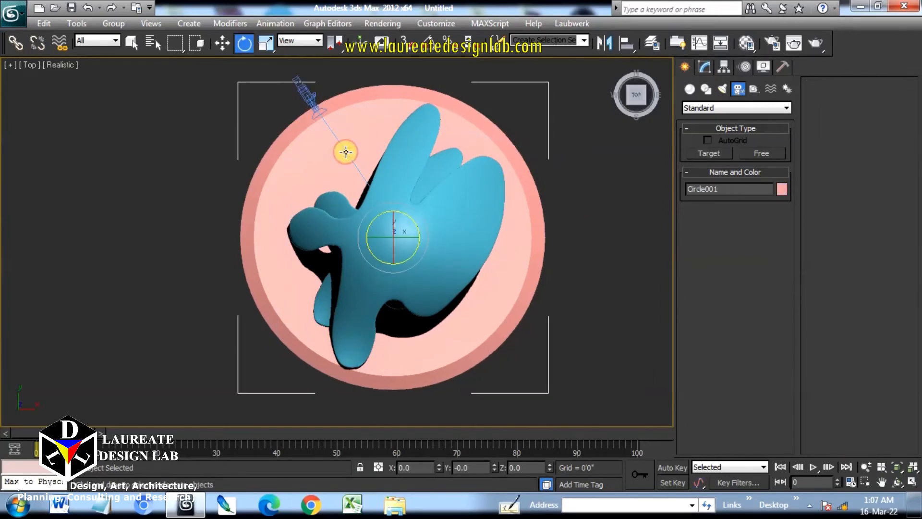
key("f")
scroll(340, 206, "up", 3)
key("w")
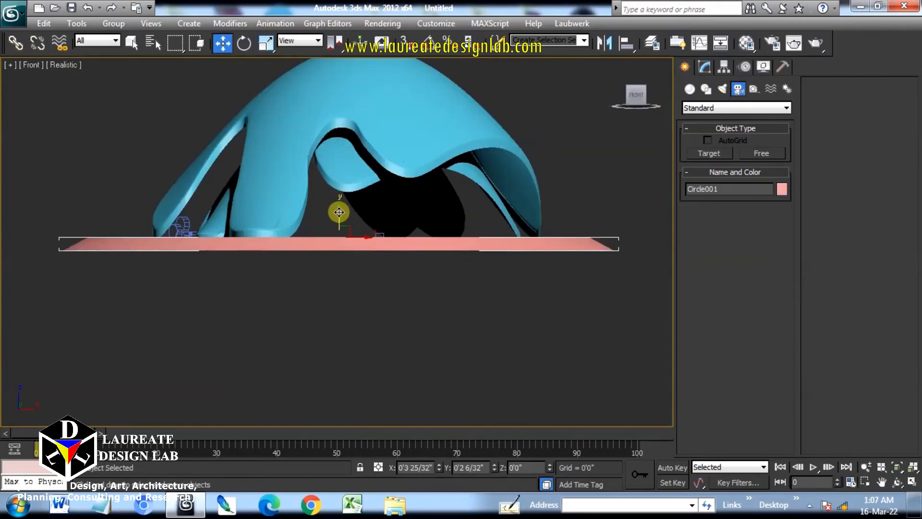
left_click_drag(339, 214, 339, 198)
key("ctrl+z")
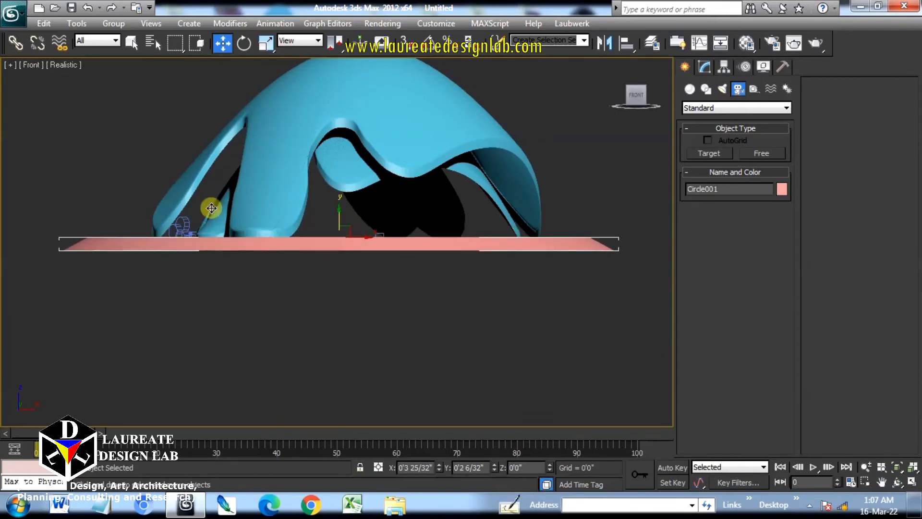
Step: Select Camera001 with its target, raise both to about 1'0 21/32" in the front view, and look through the camera
left_click(151, 51)
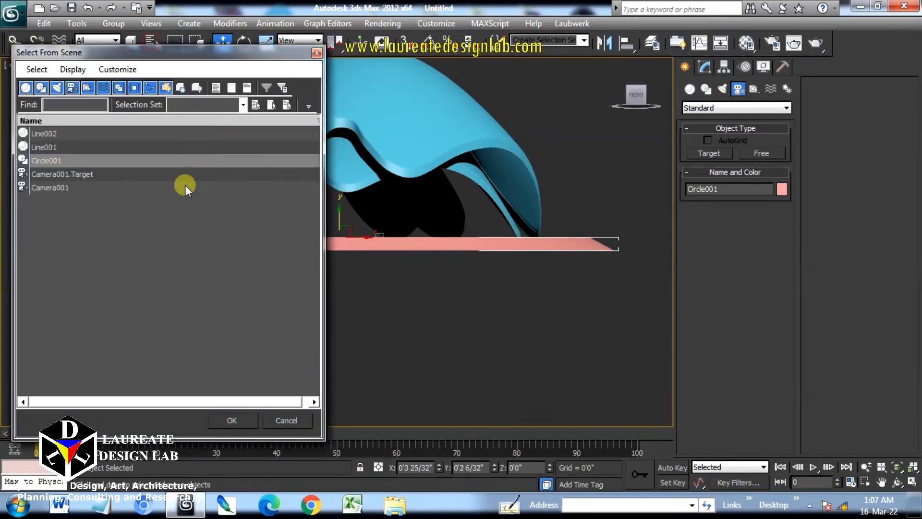
left_click(61, 174)
left_click(62, 187, "ctrl")
left_click(235, 420)
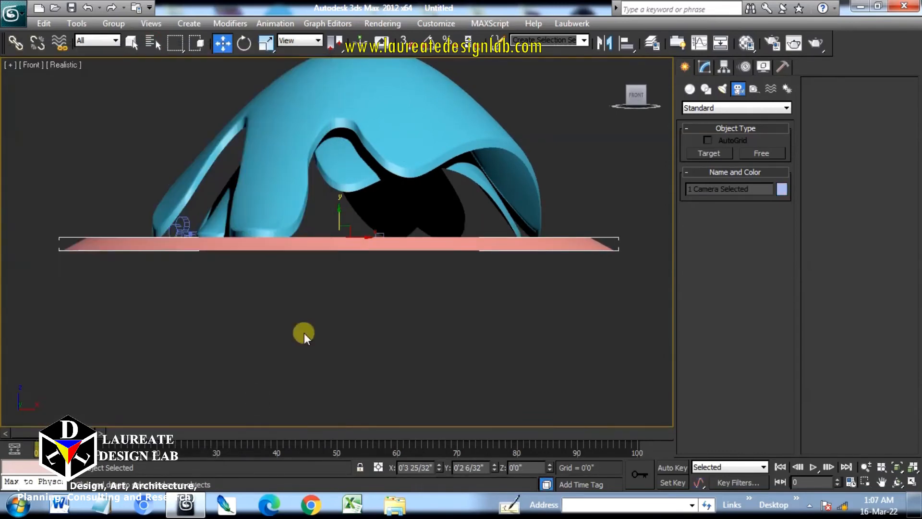
left_click_drag(274, 214, 283, 166)
key("c")
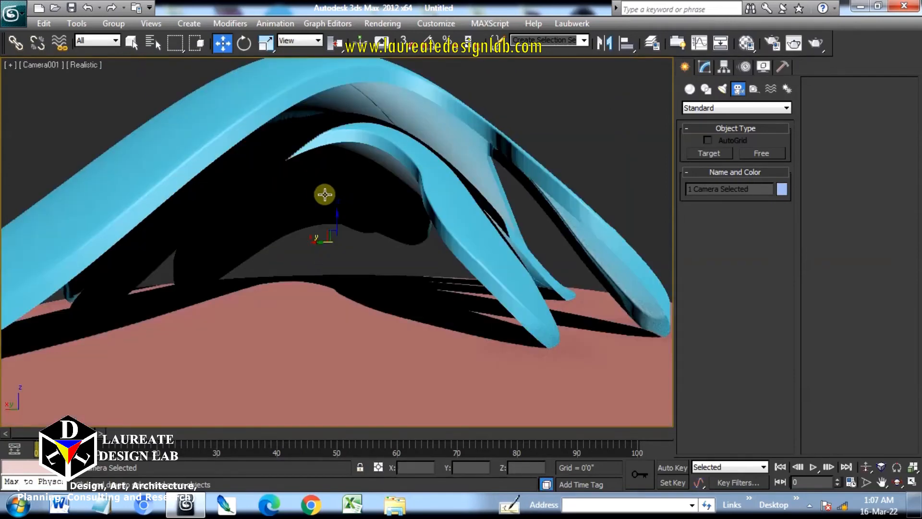
Step: Select Camera001 without its target and set its lens to 17 mm
left_click(155, 44)
double_click(43, 186)
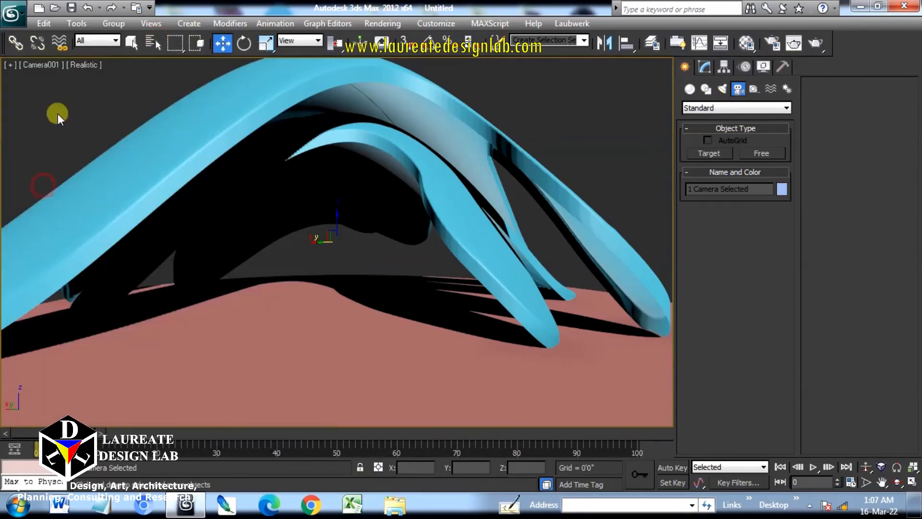
left_click(75, 186)
left_click(84, 165)
left_click(76, 190)
left_click(223, 423)
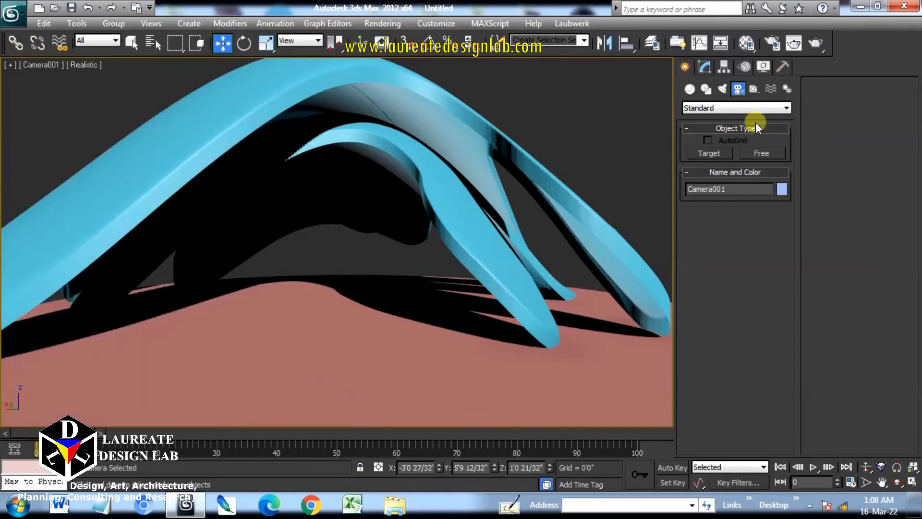
left_click(707, 67)
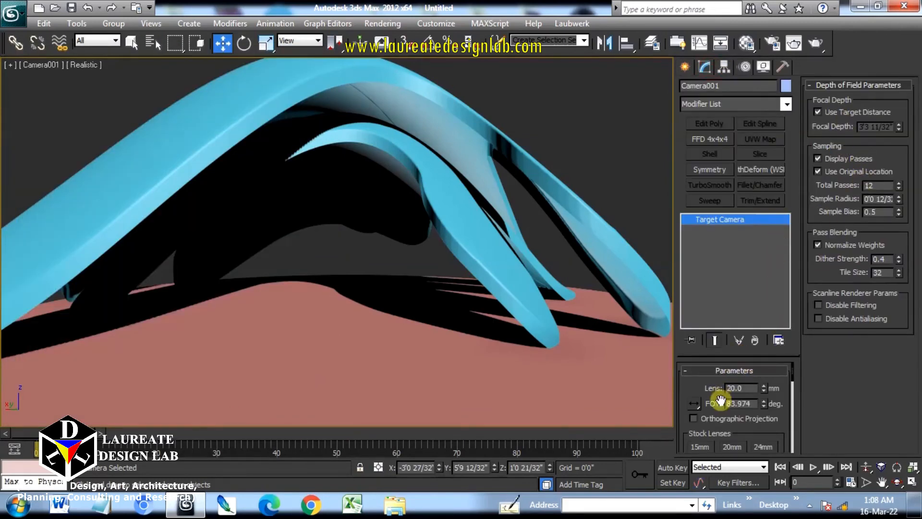
left_click(709, 446)
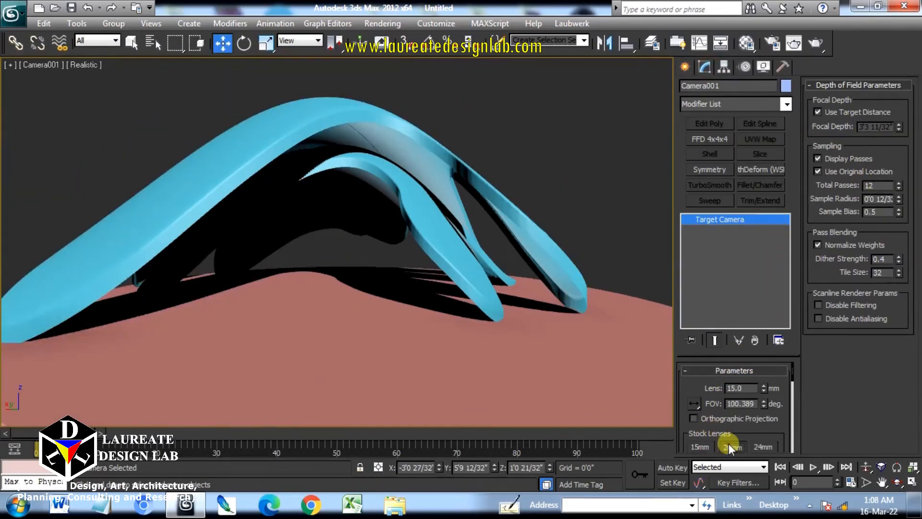
left_click(729, 445)
left_click(764, 391)
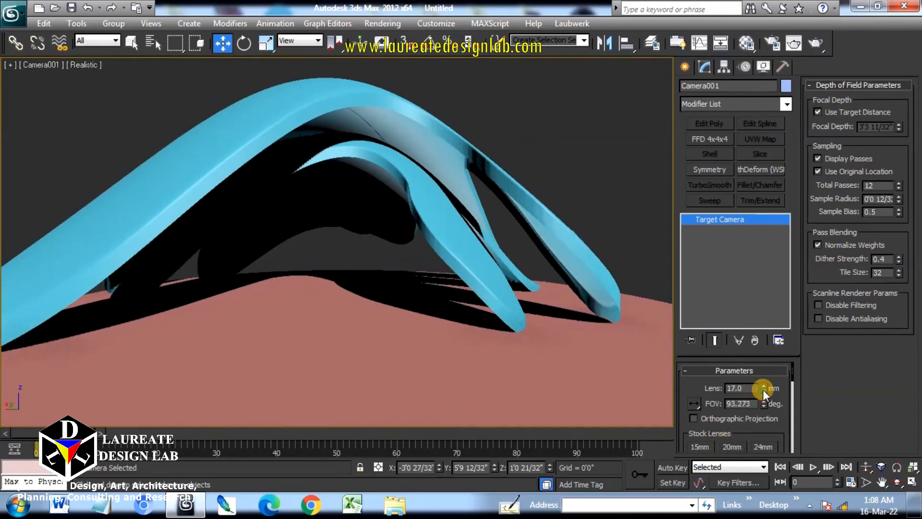
Step: Shift the camera sideways to bring the outer canopy's nearest foot into frame
left_click(882, 482)
left_click_drag(430, 274, 463, 281)
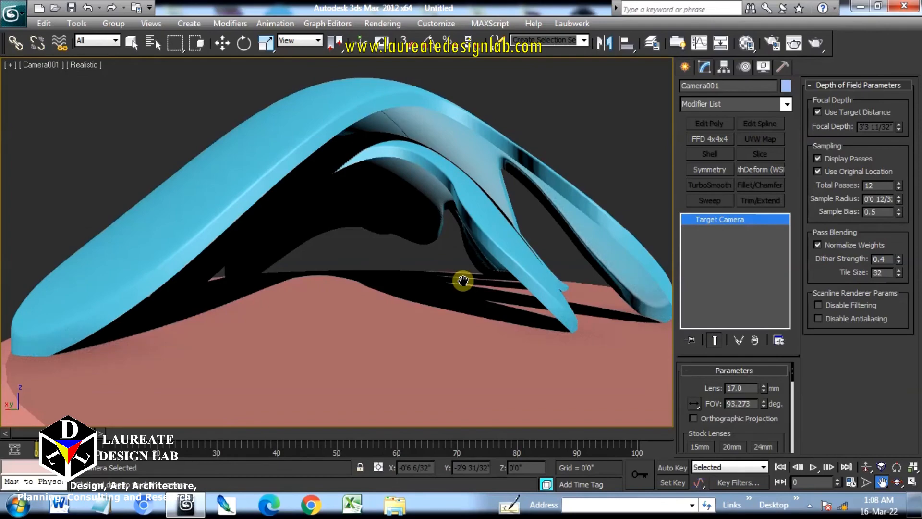